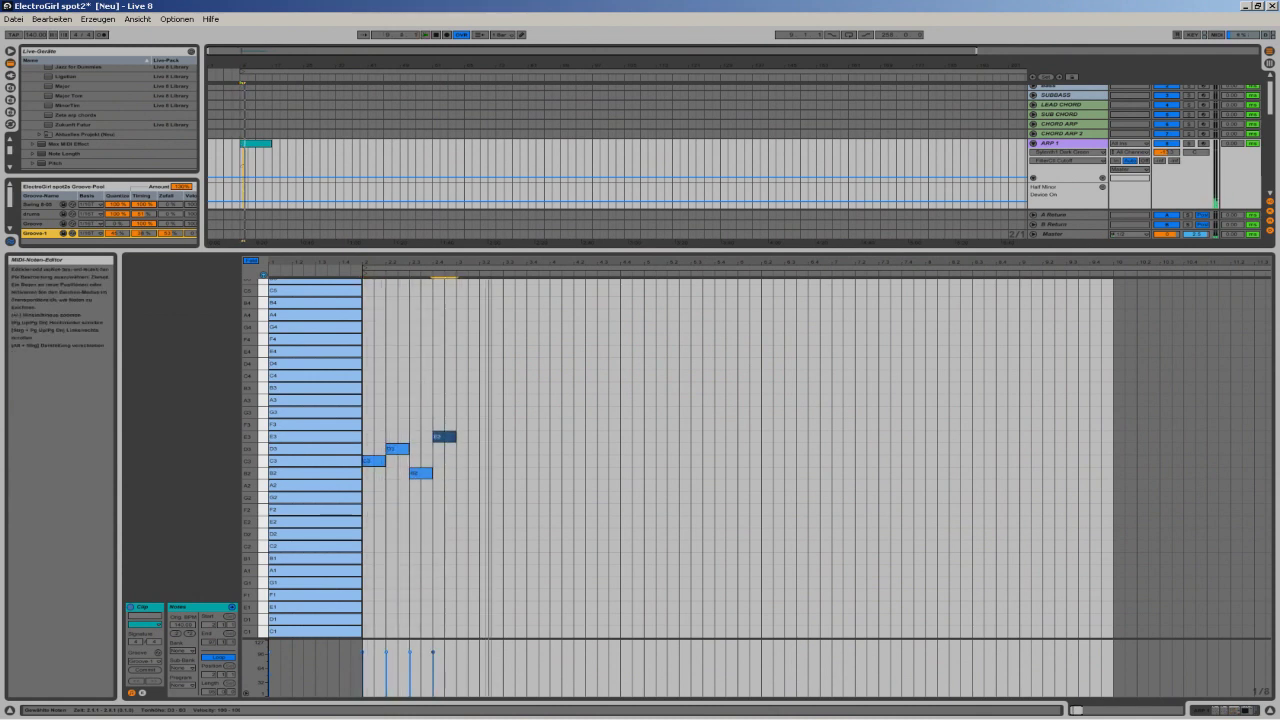
Shorten the opening C3 note and delete the last groove from the groove pool.
left_click_drag(384, 461, 373, 461)
left_click(38, 233)
key("Delete")
Play back the opening phrase and duplicate it directly after the original.
key("space")
key("space")
key("space")
key("ctrl+d")
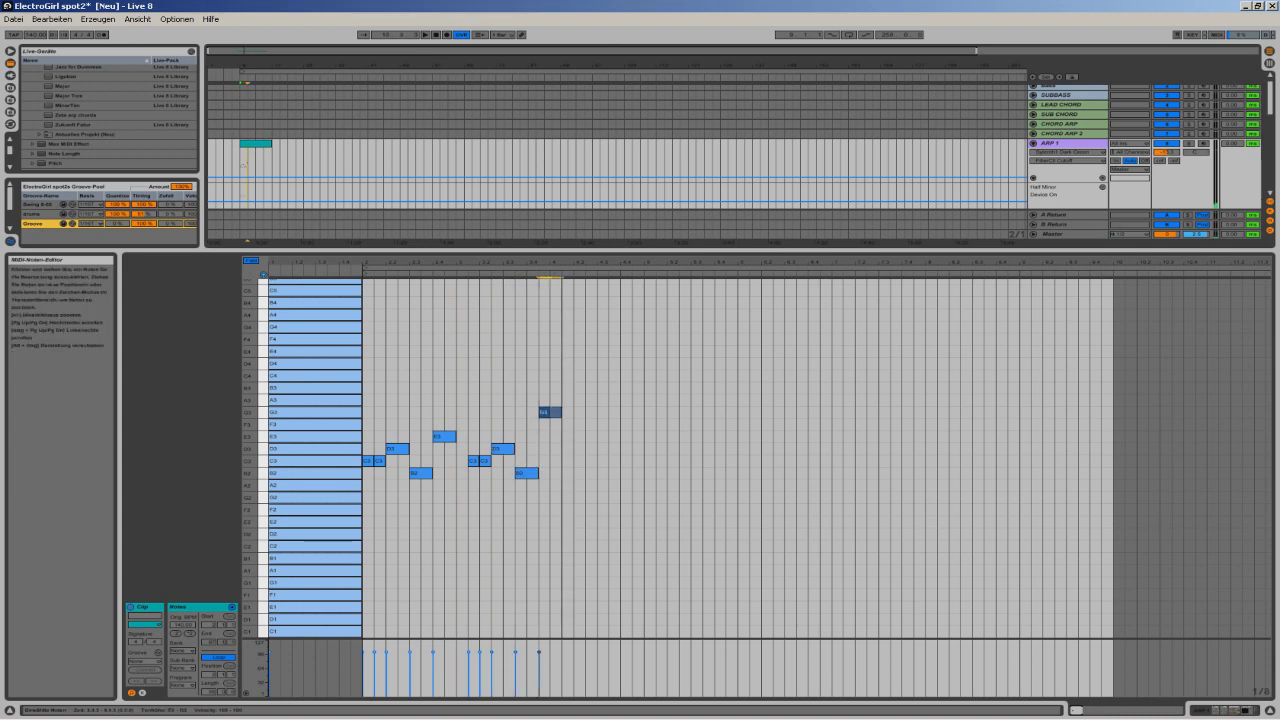
Move the duplicated phrase later in the clip and fill the gap with short G3, A3, G3 and B3 notes.
key("space")
left_click_drag(574, 400, 465, 485)
left_click_drag(502, 449, 585, 449)
double_click(462, 412)
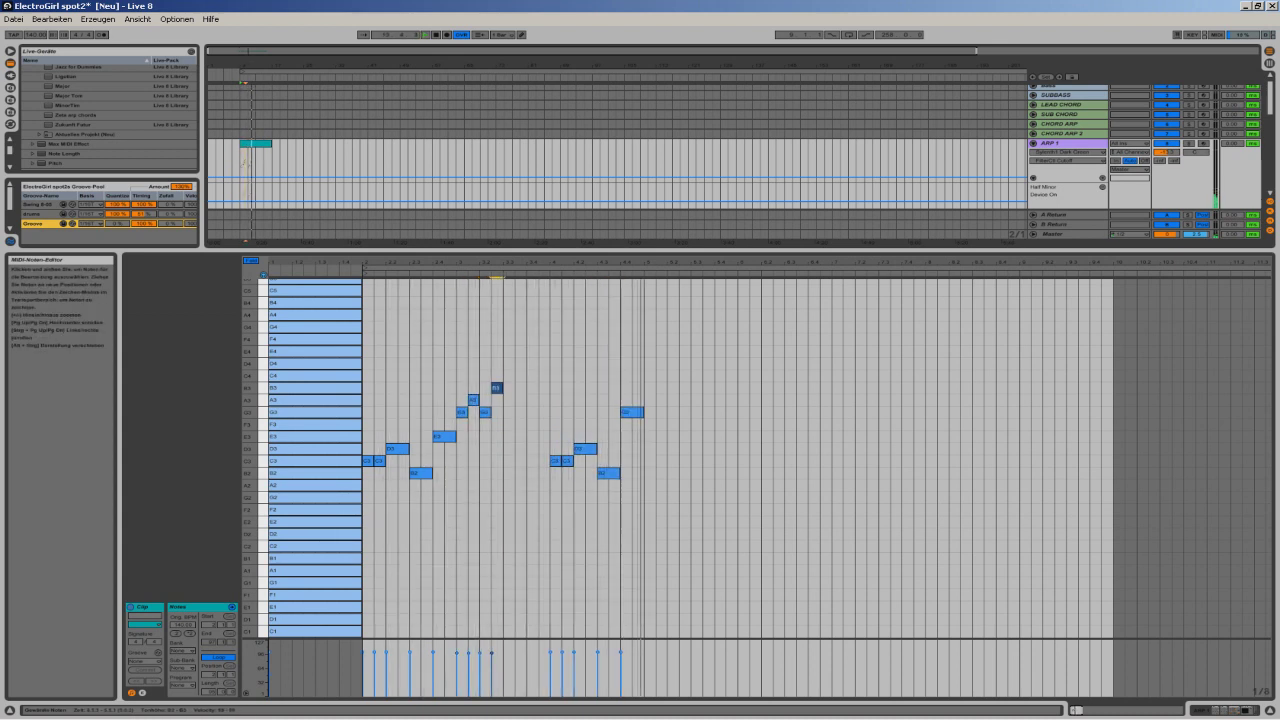
Clear the opening phrase except its first C3 note and write a new melody from short E3, F3, C3 and D3 notes.
left_click_drag(530, 360, 379, 437)
key("Delete")
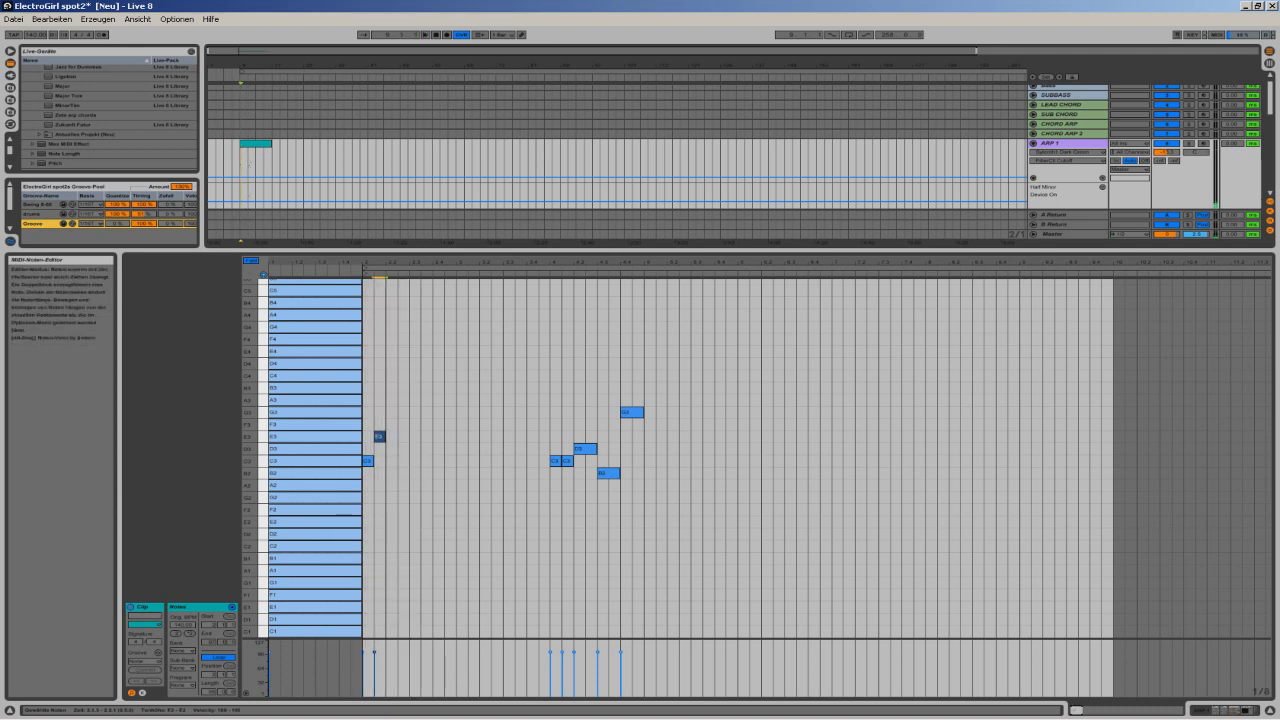
double_click(394, 424)
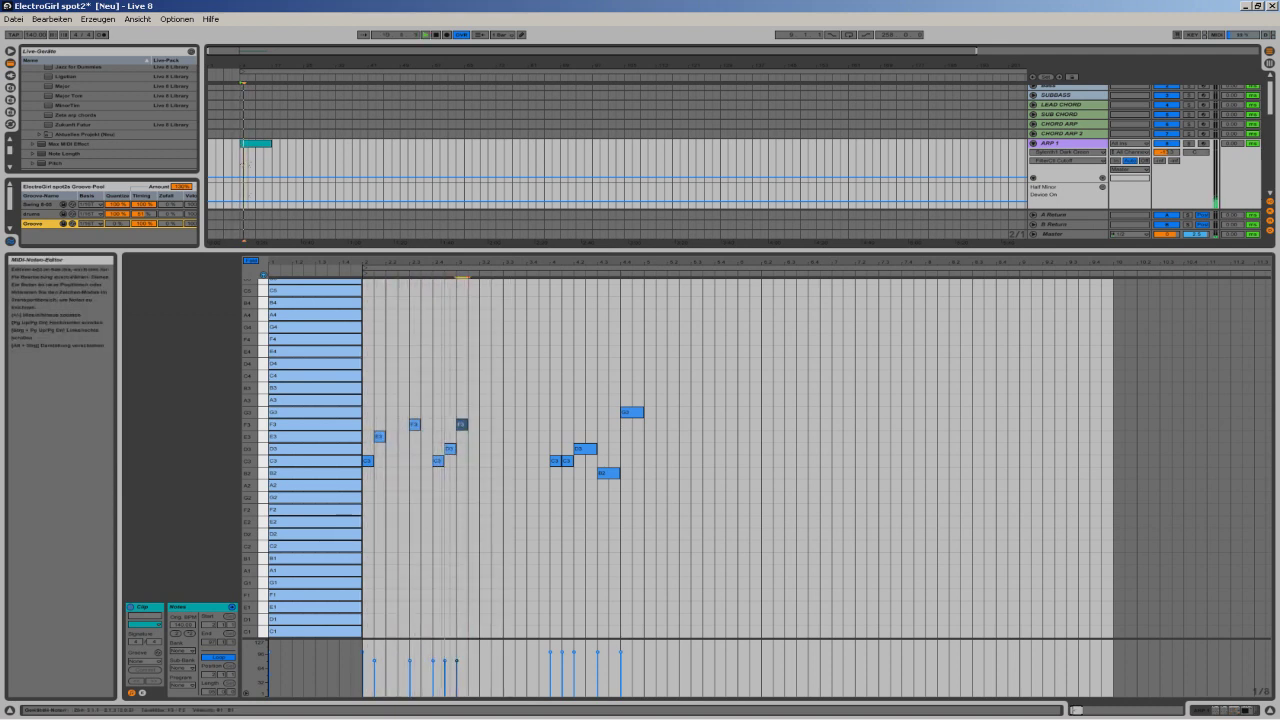
mouse_move(462, 424)
left_mouse_down()
mouse_move(473, 436)
mouse_move(461, 424)
mouse_move(426, 461)
mouse_move(464, 436)
left_mouse_up()
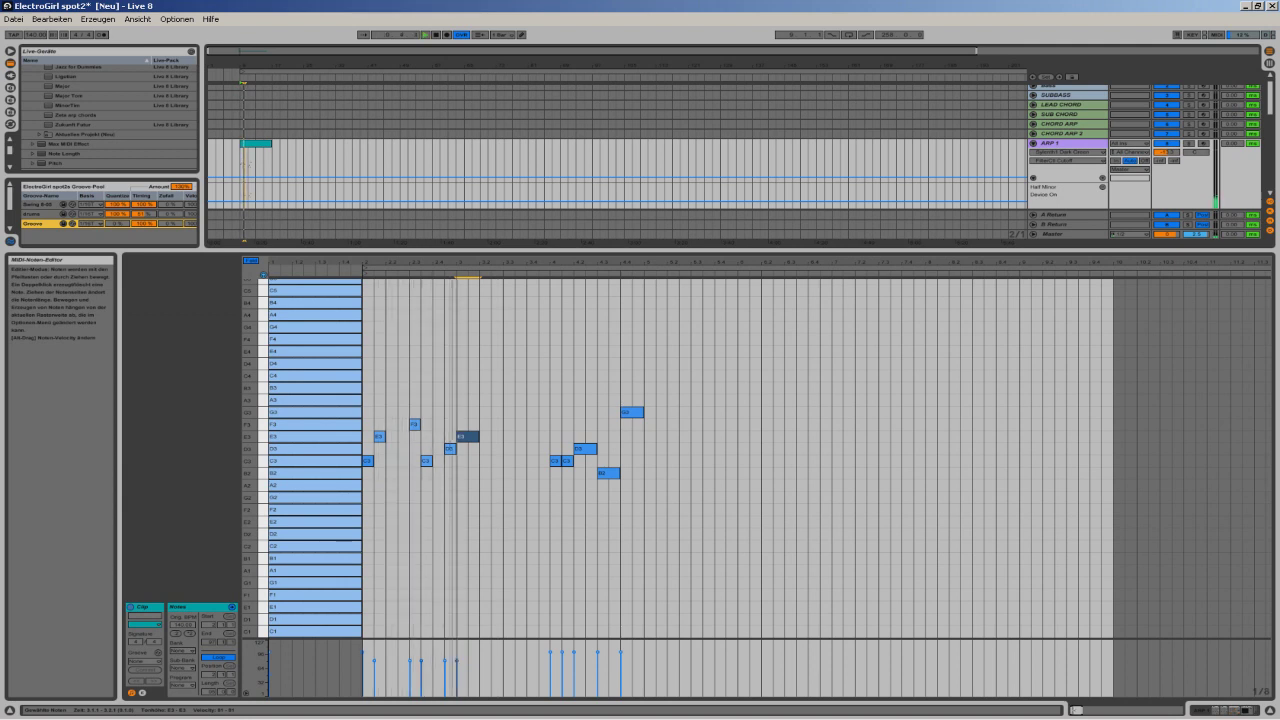
Add a long D2 bass note beneath the new melody and delete the leftover duplicated phrase.
double_click(368, 534)
left_click_drag(373, 534, 502, 534)
left_click_drag(667, 510, 551, 396)
key("Delete")
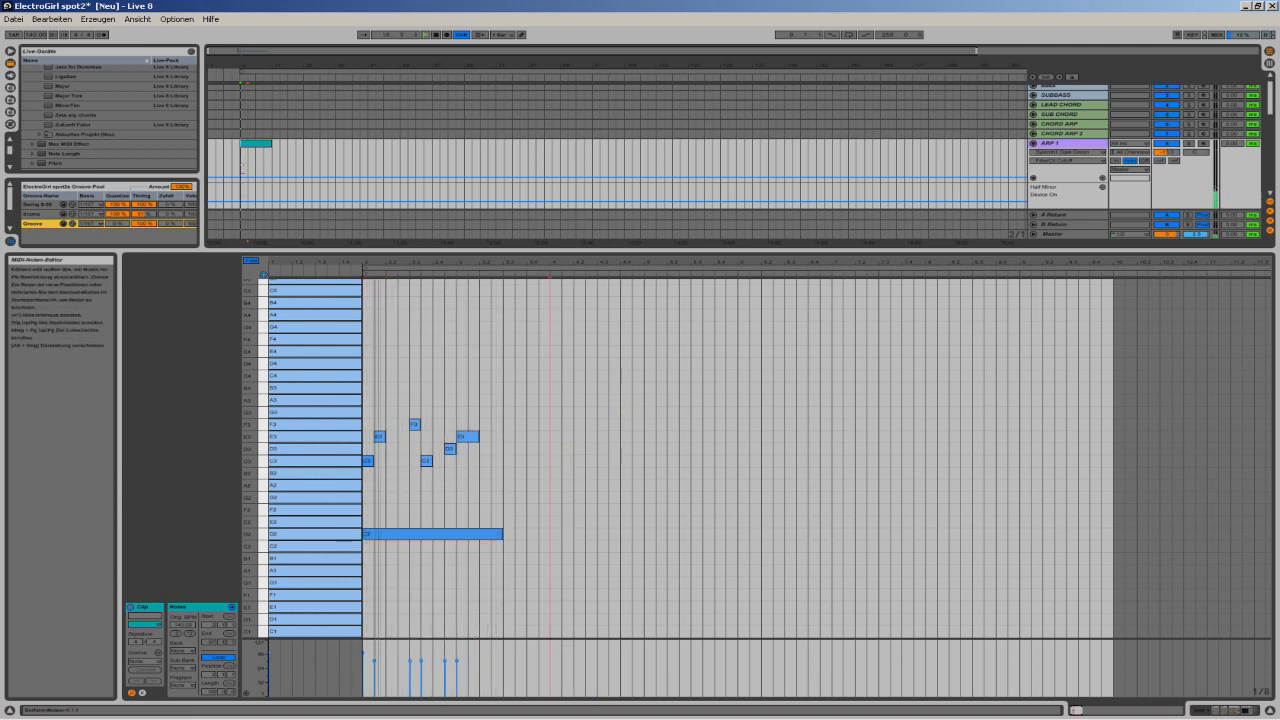
Extend the bass note to the start of bar 4 and fill out the melody with short F3 and E3 notes.
left_click_drag(502, 534, 539, 534)
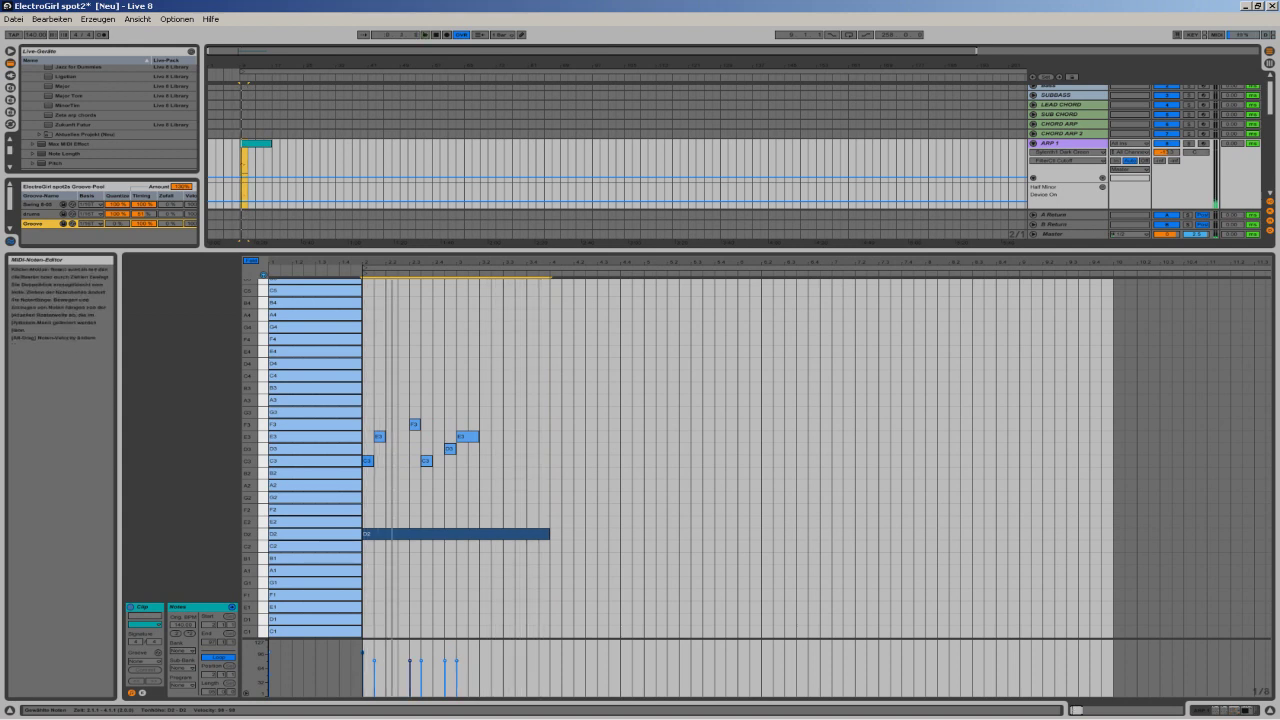
double_click(438, 425)
left_click_drag(467, 437, 502, 437)
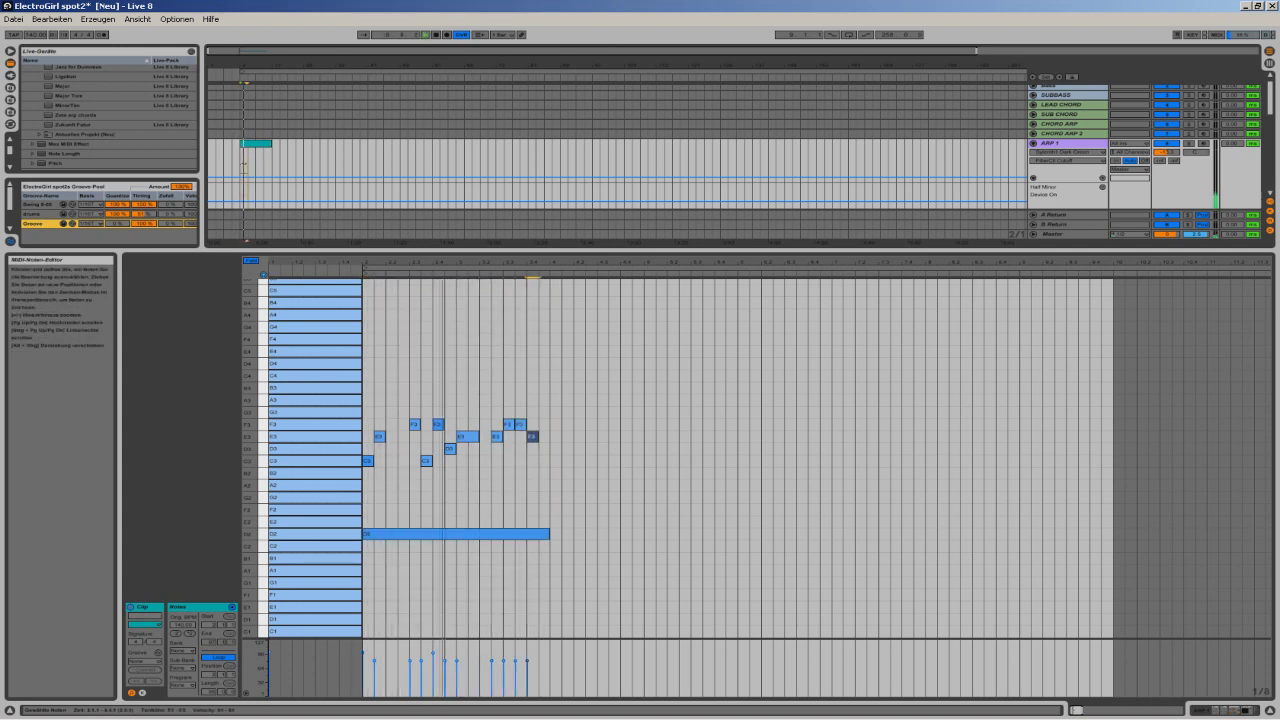
Try the long bass note at F2 and G2, and settle it on C2.
left_click_drag(366, 534, 366, 546)
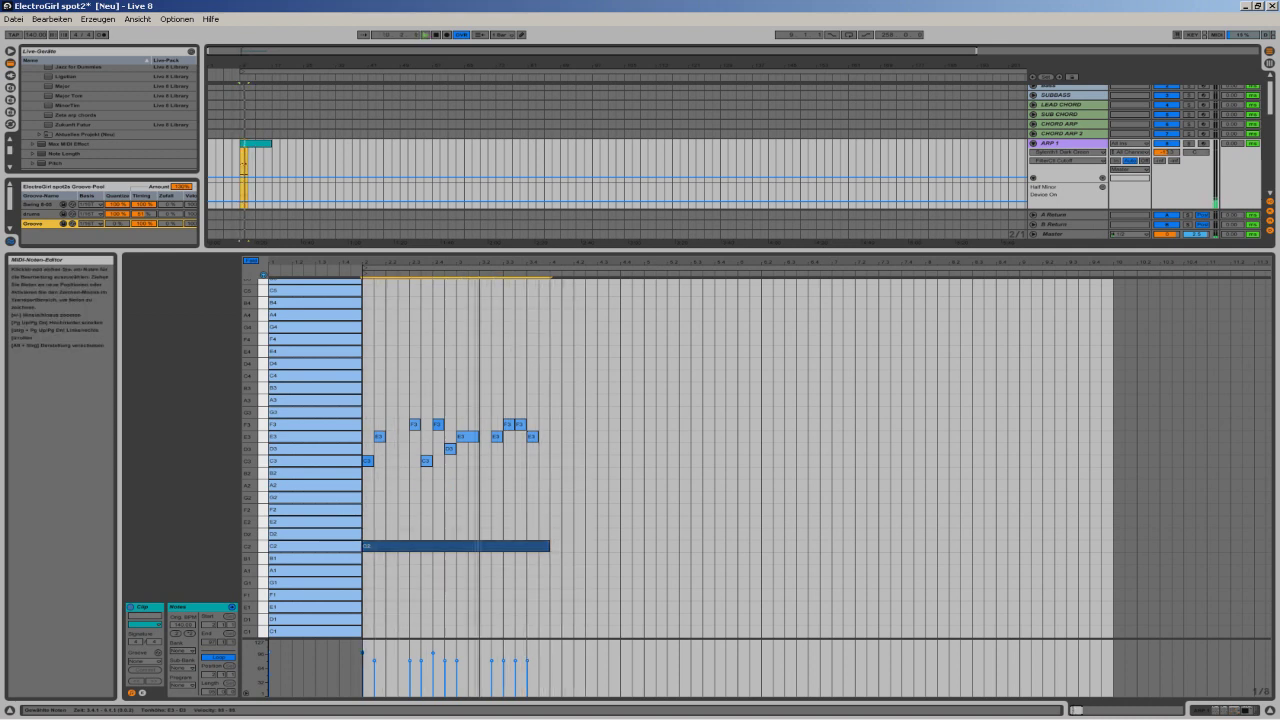
key("Up")
key("Up")
key("Up")
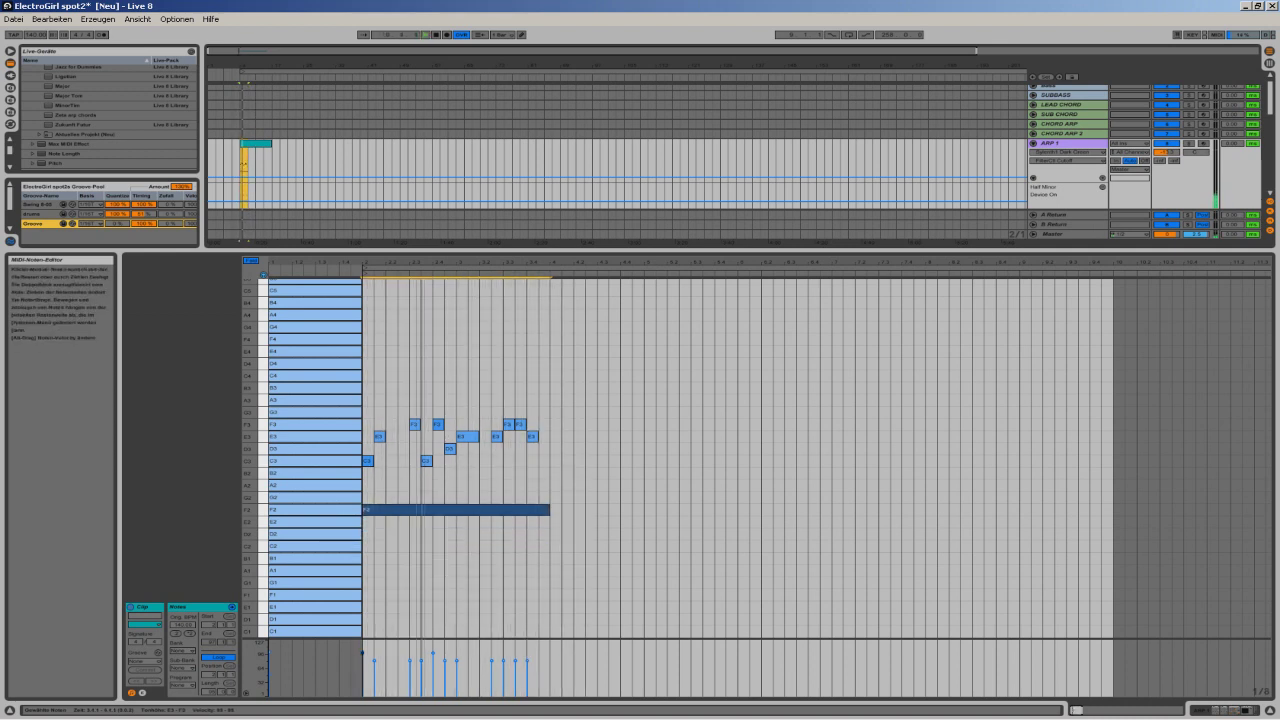
key("Down")
key("Up")
key("Up")
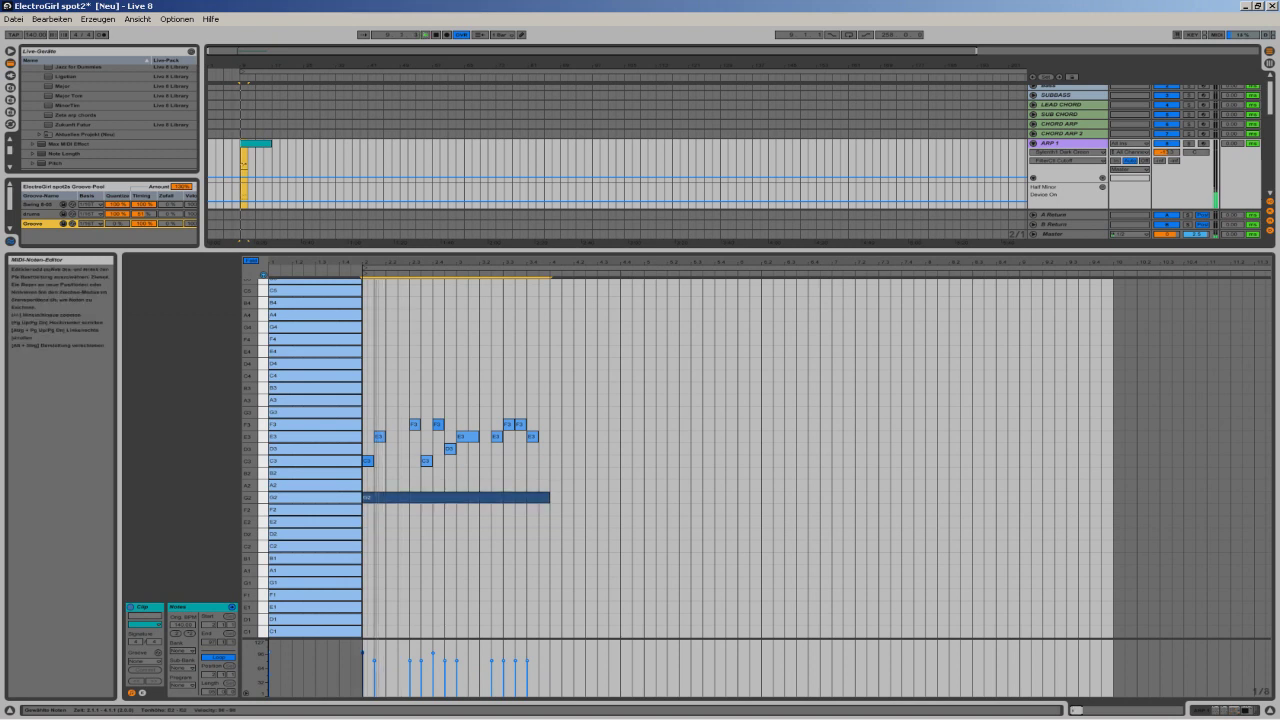
left_click_drag(450, 497, 450, 546)
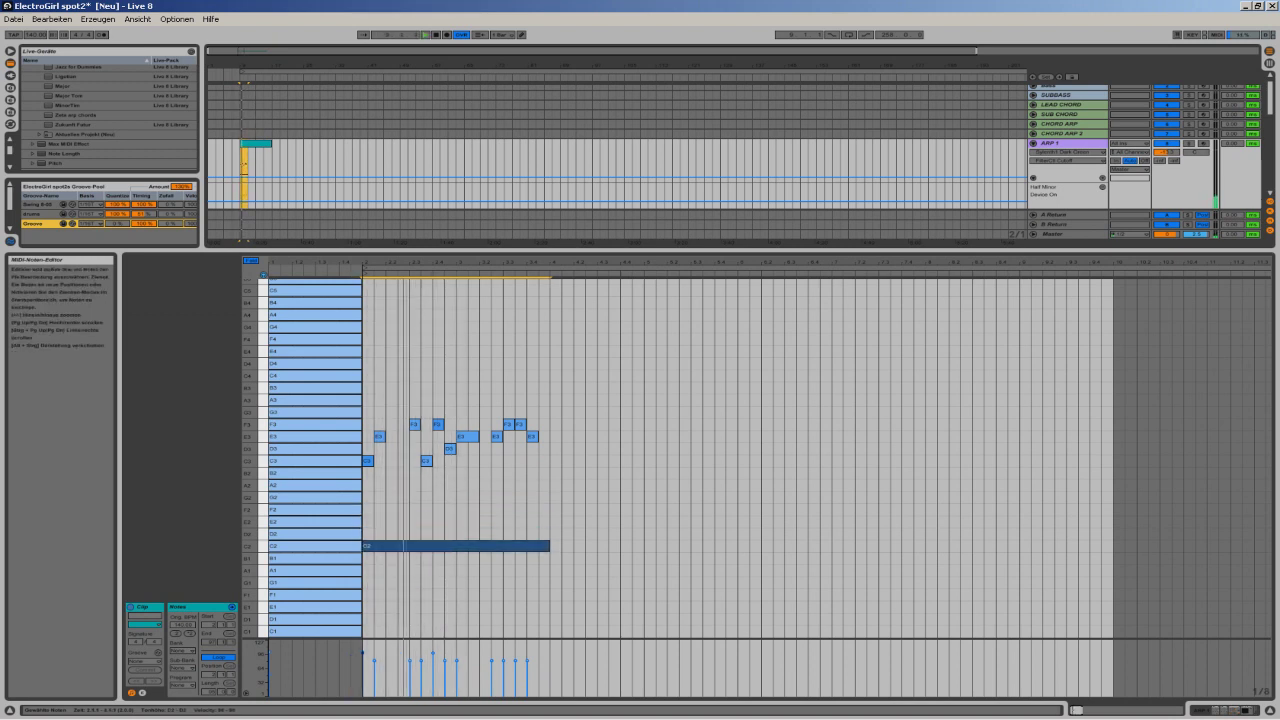
Copy the complete two-bar melody and bass phrase to bar 4.
left_click_drag(612, 578, 371, 372)
left_click_drag(379, 437, 567, 437)
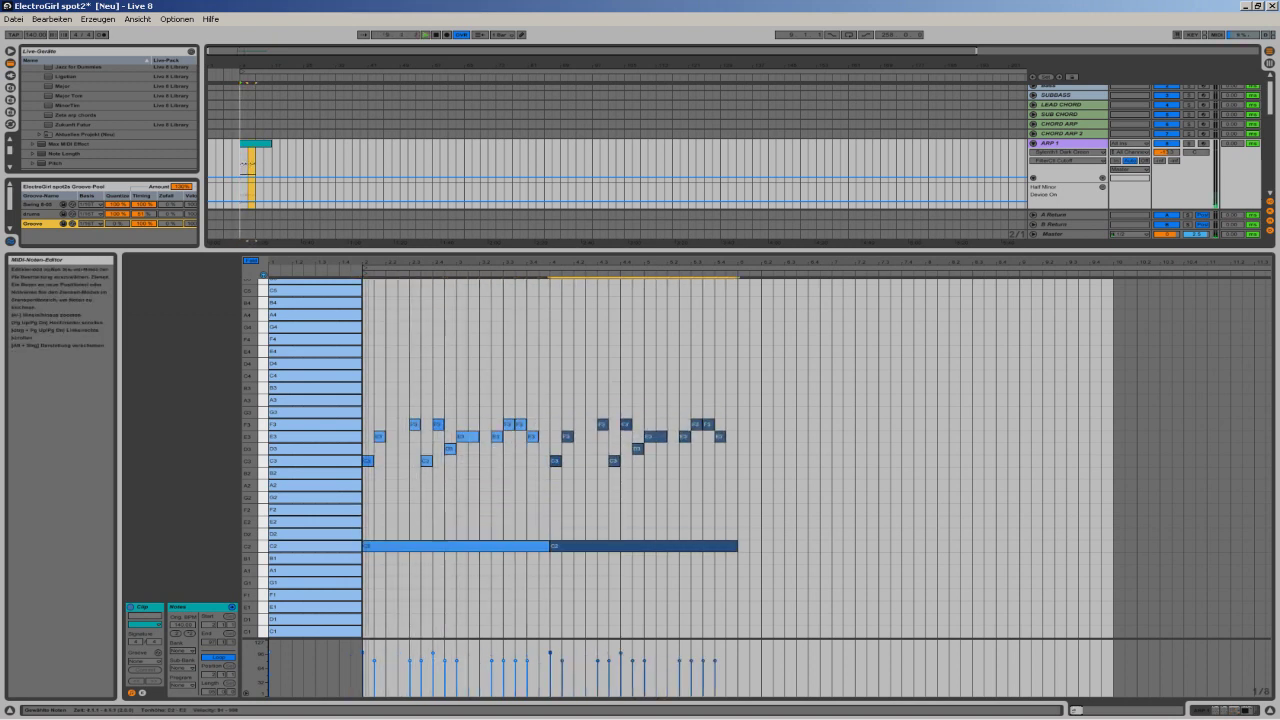
Copy the two-bar phrase to bar 6, add its opening C3 note and set its bass note to D2.
left_click_drag(786, 564, 755, 437)
left_click(773, 492)
left_click_drag(773, 546, 773, 522)
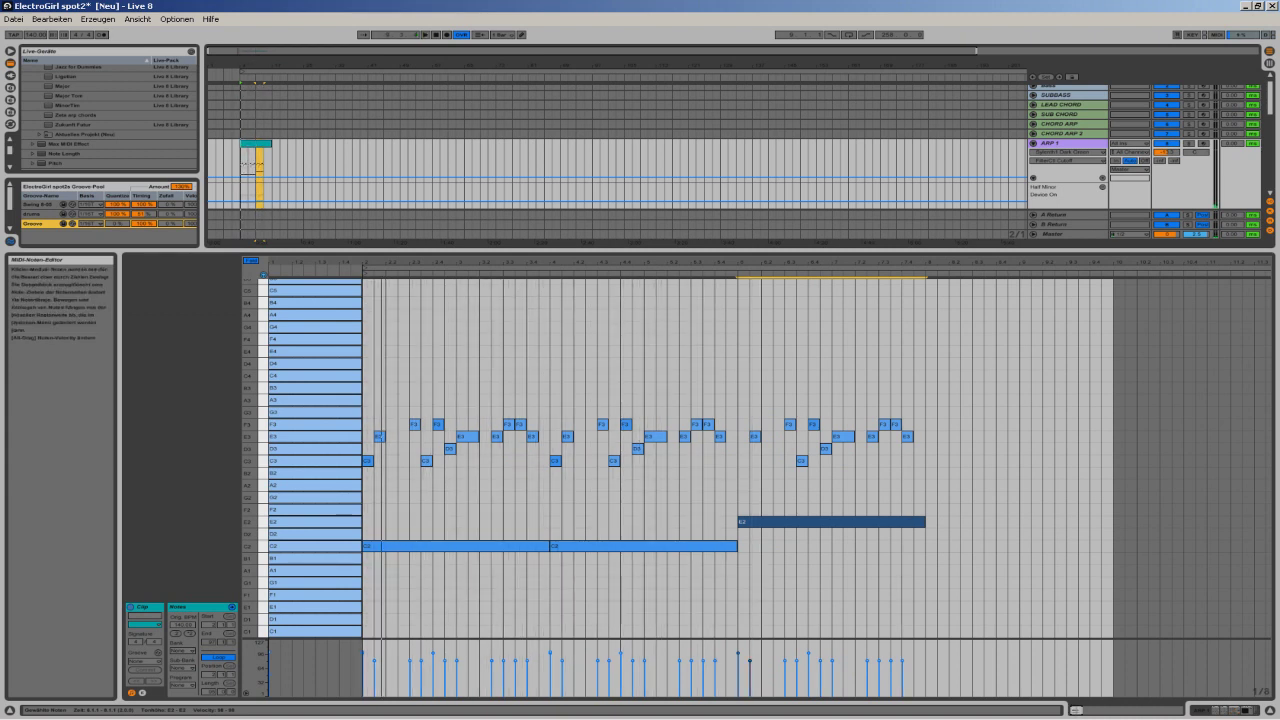
double_click(743, 461)
mouse_move(765, 522)
left_mouse_down()
mouse_move(765, 510)
mouse_move(765, 534)
left_mouse_up()
Duplicate the phrase with the D2 bass note from bar 6 to bar 8.
key("shift+Tab")
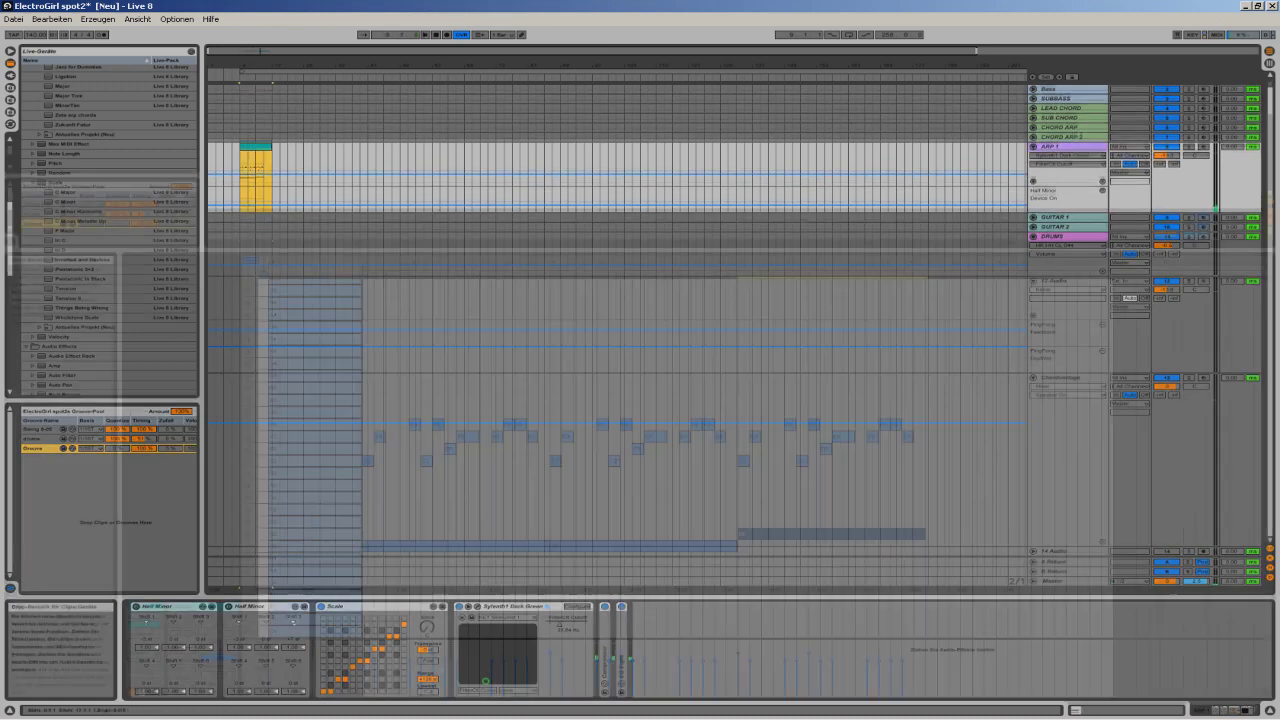
key("shift+Tab")
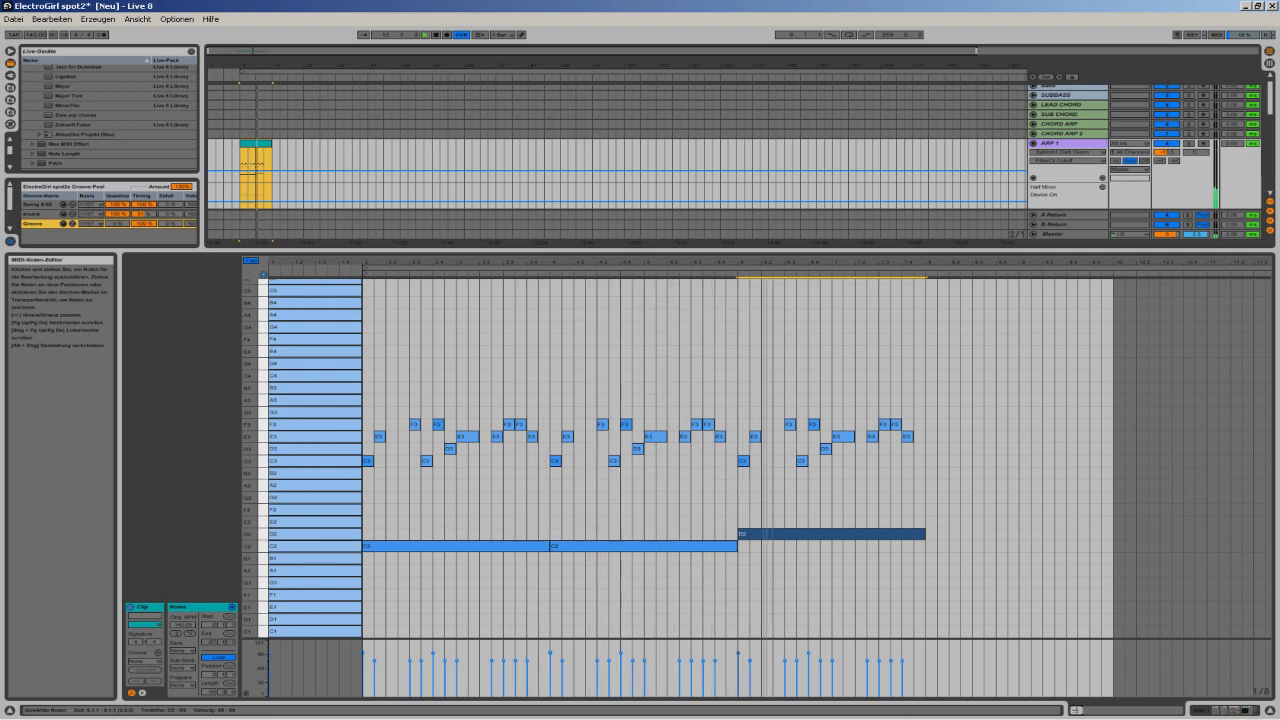
key("ctrl+d")
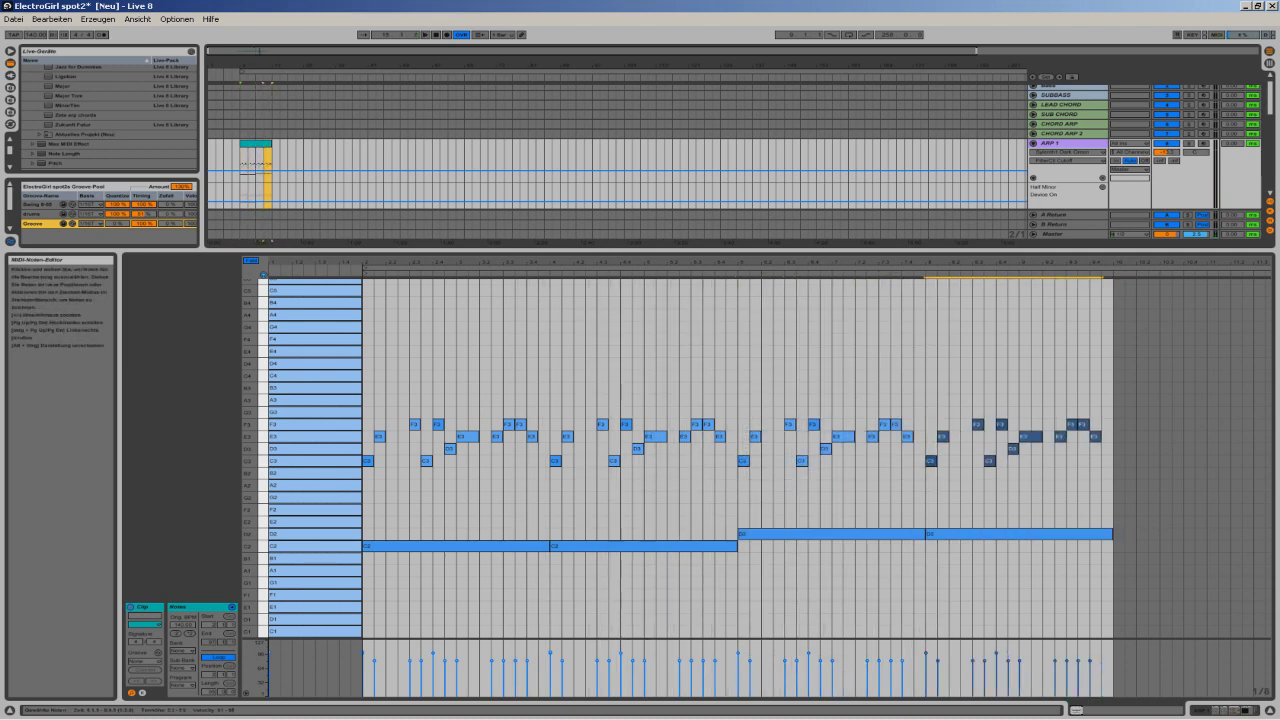
key("shift+Tab")
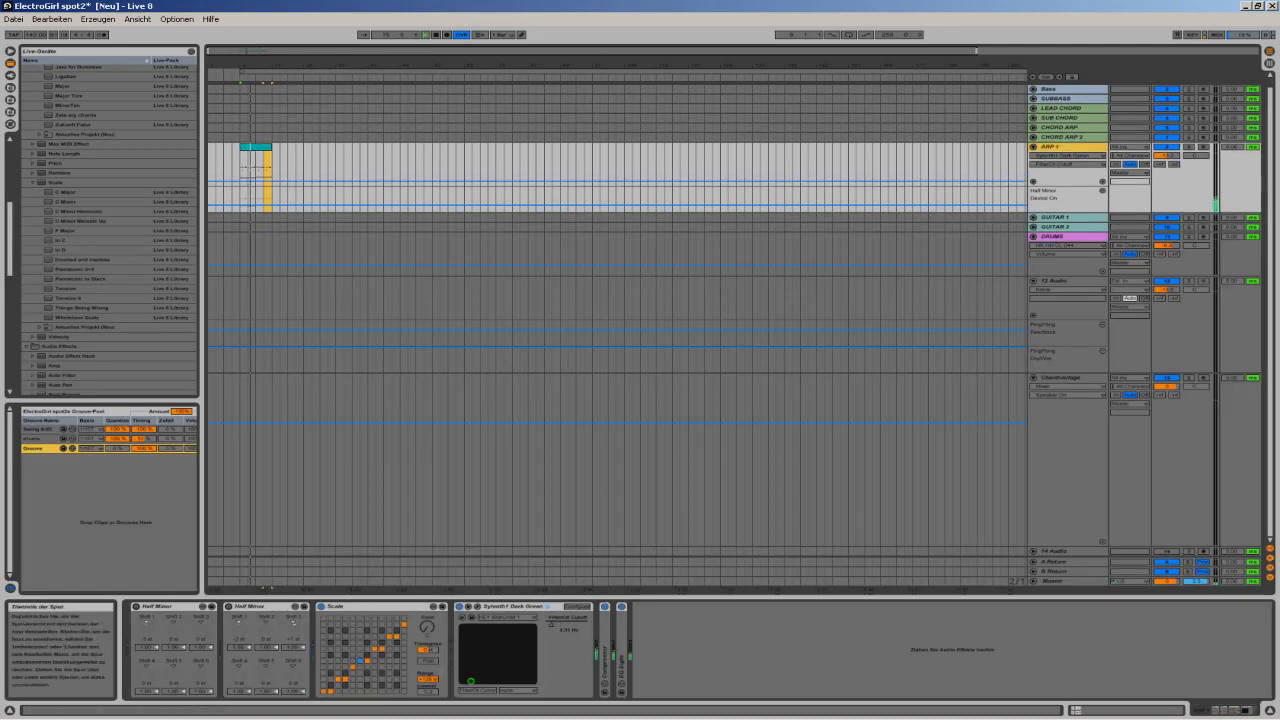
key("shift+Tab")
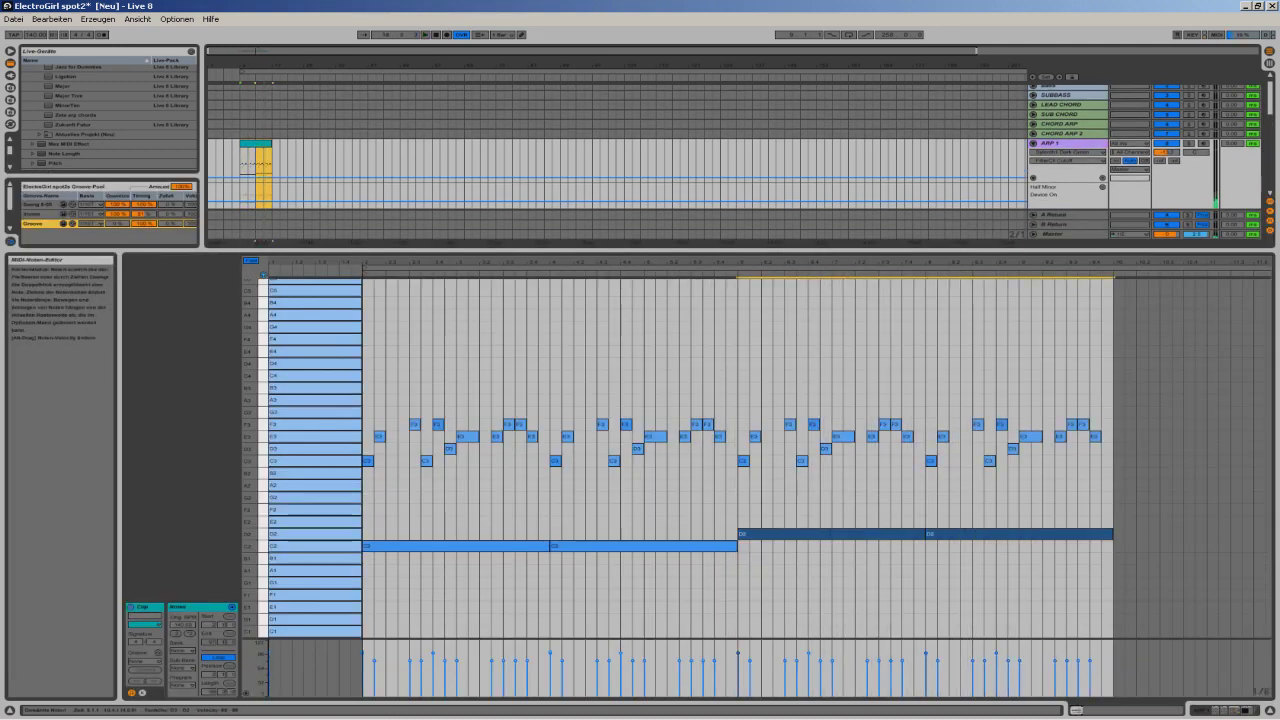
Transpose the two bass notes from bar 6 to bar 10 down to A1 while auditioning the result.
key("Down")
key("Down")
key("Down")
key("space")
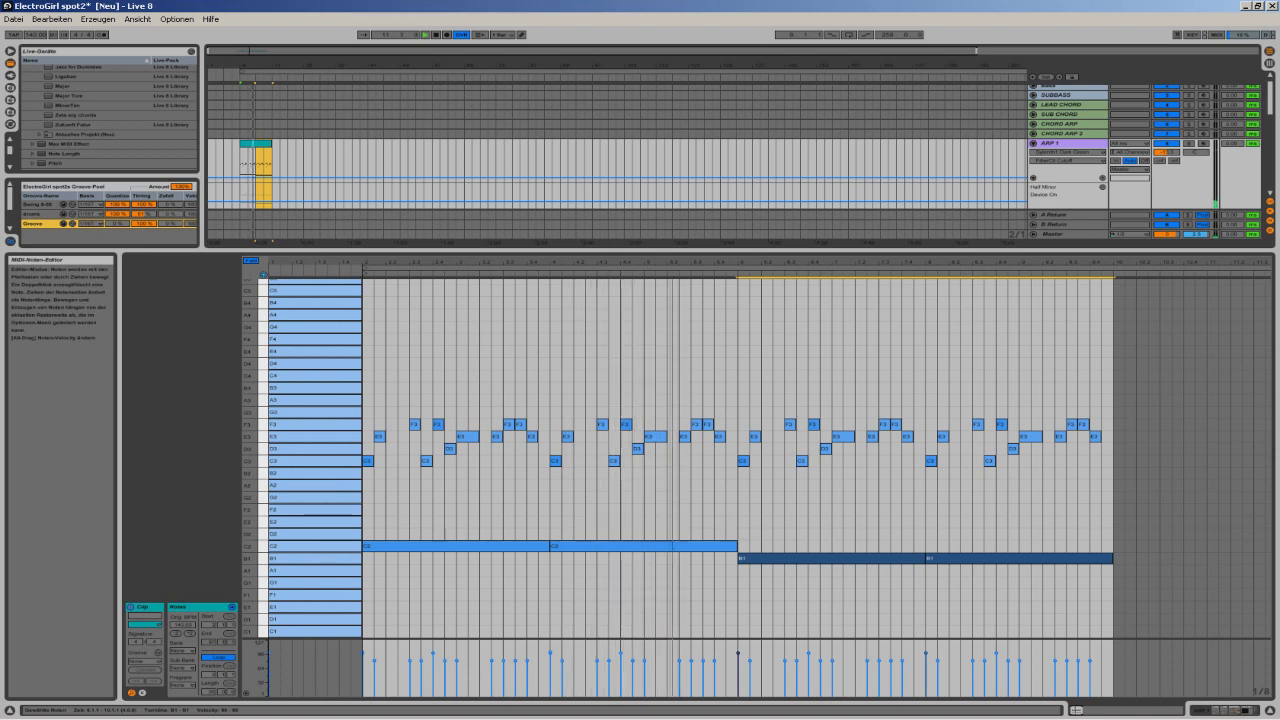
key("space")
key("Down")
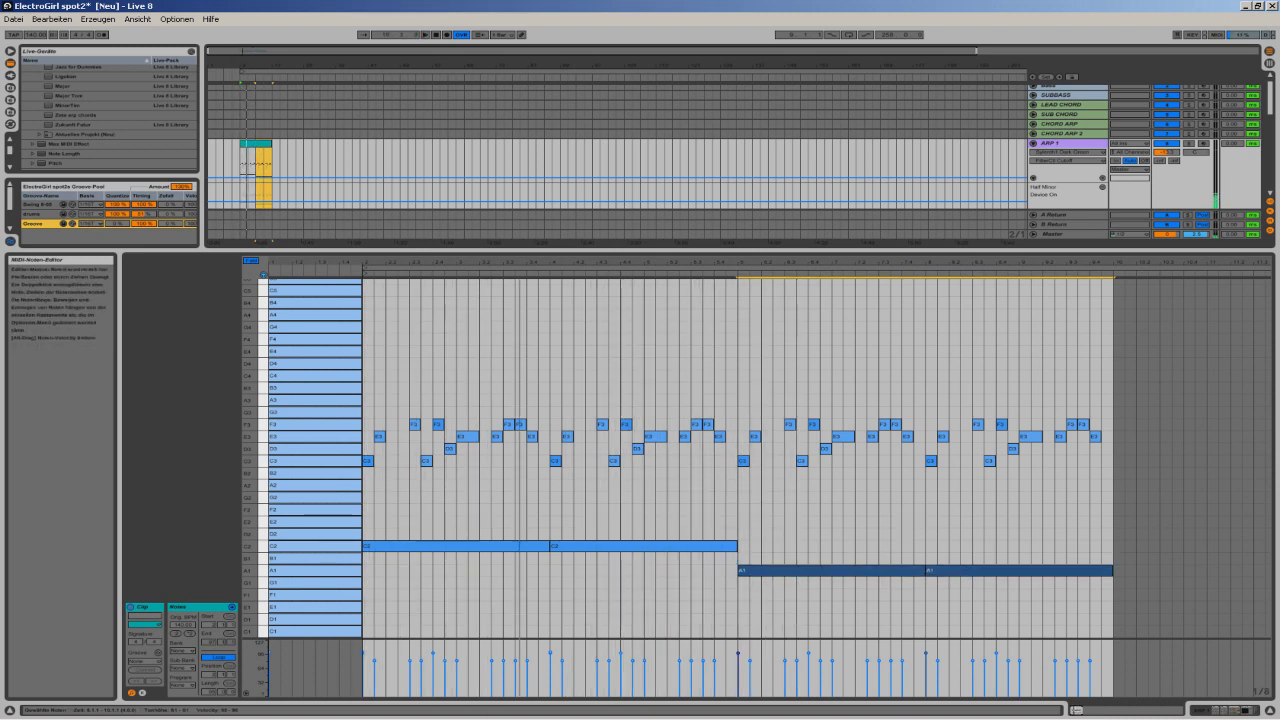
key("space")
Merge each pair of bass notes into one four-bar note, C2 from bar 2 and A1 from bar 6, and play the clip.
left_click_drag(924, 571, 1112, 571)
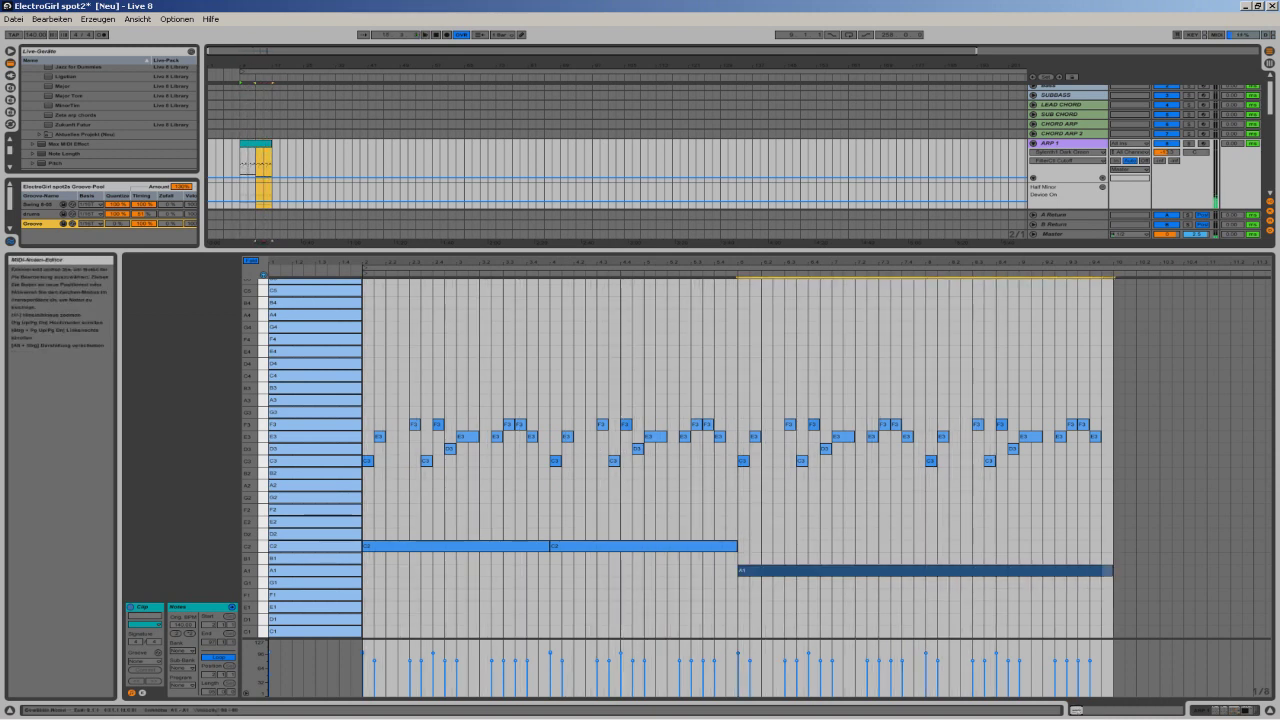
left_click_drag(548, 546, 737, 546)
key("space")
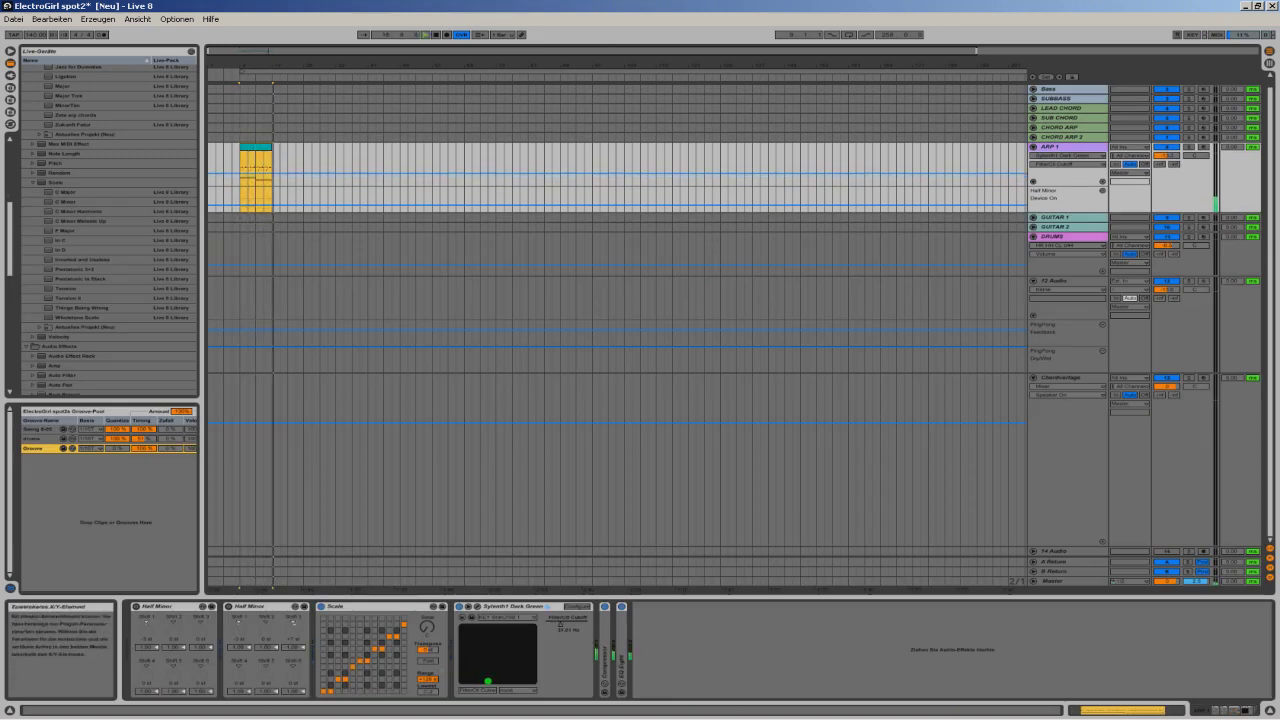
Try lowering the first four-bar bass note to B1.
key("shift+Tab")
key("shift+Tab")
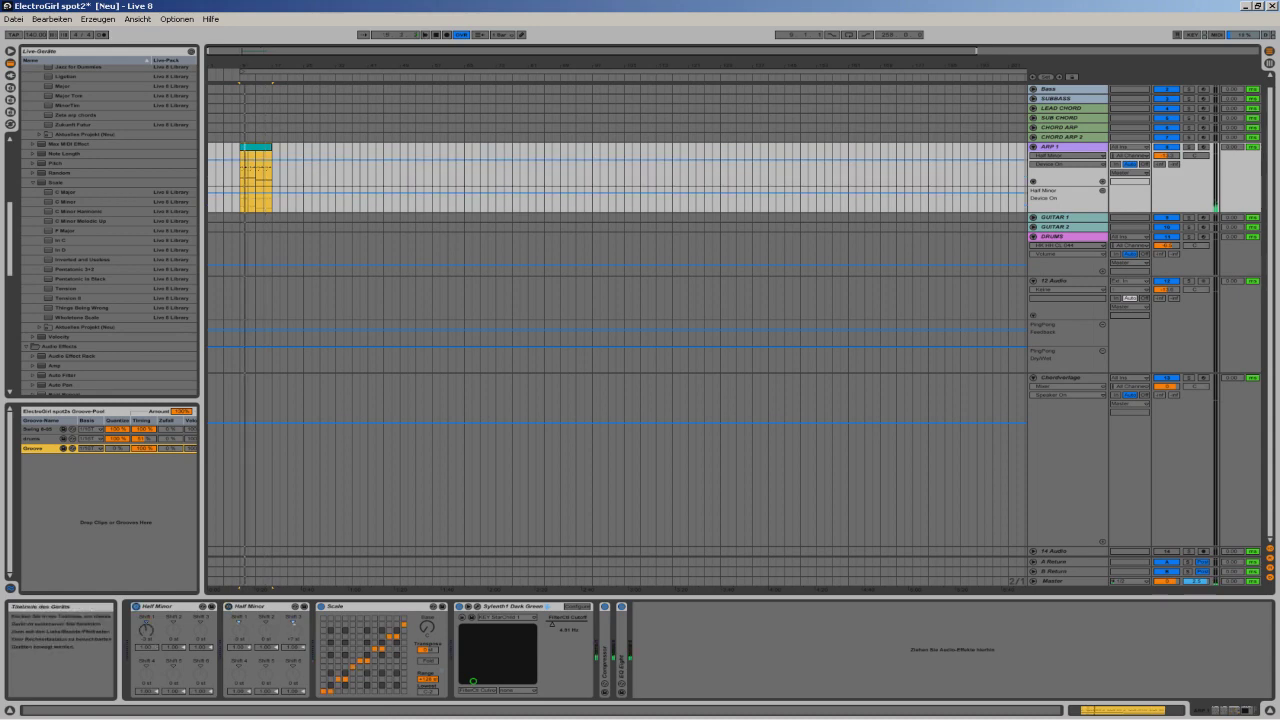
key("shift+Tab")
key("Down")
key("Down")
key("Down")
key("Down")
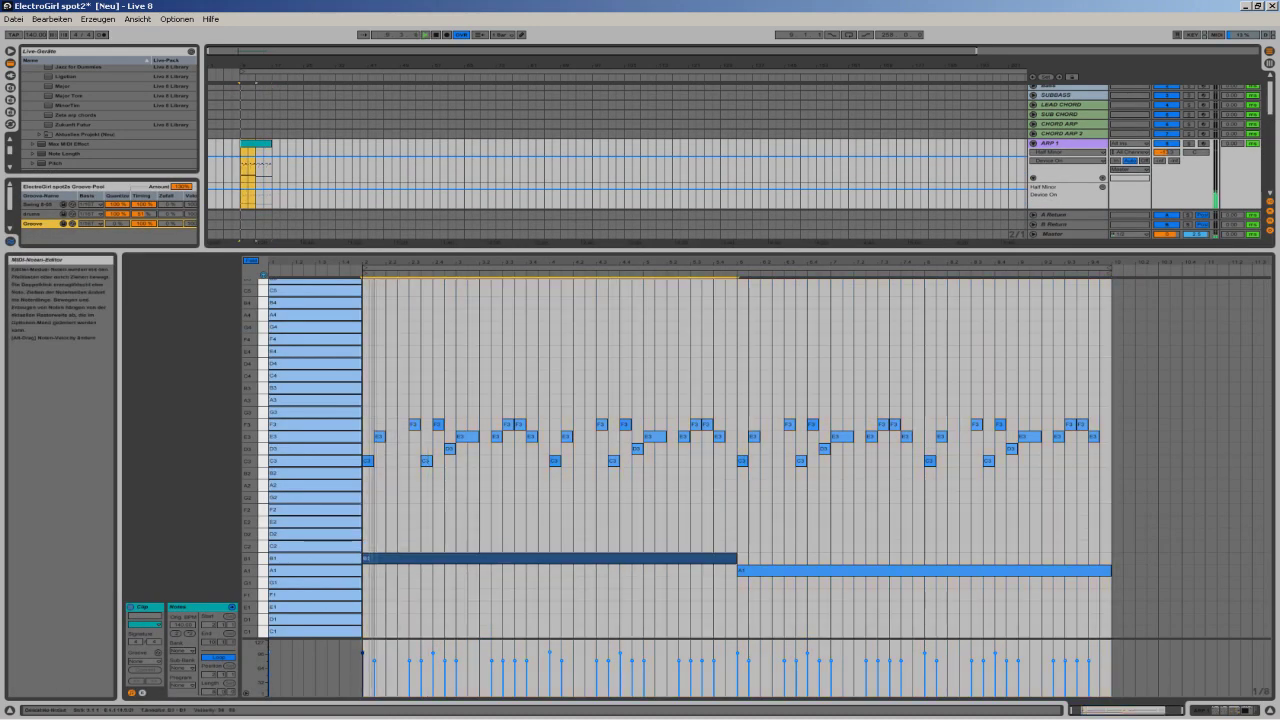
key("Up")
key("Up")
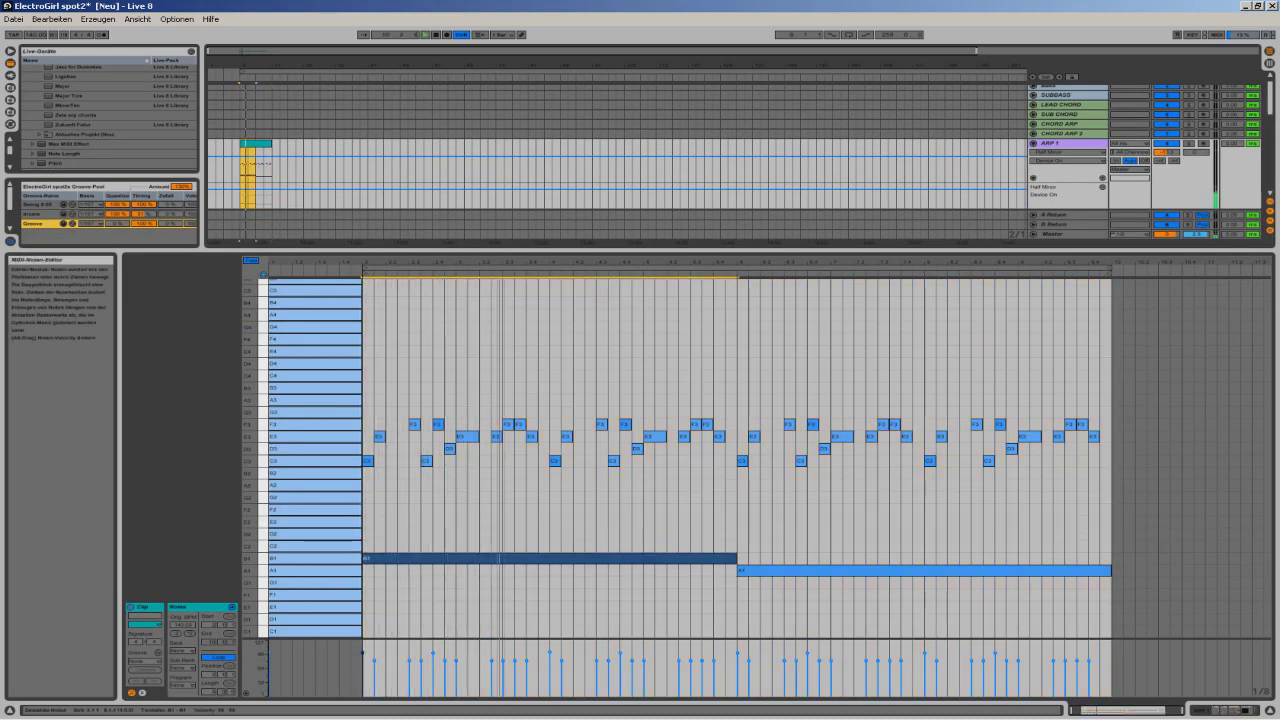
Try raising the first four-bar bass note to E2 and return it to C2.
key("Up")
key("Up")
key("Up")
key("Up")
key("Up")
key("Up")
key("Down")
key("Down")
key("Down")
key("Down")
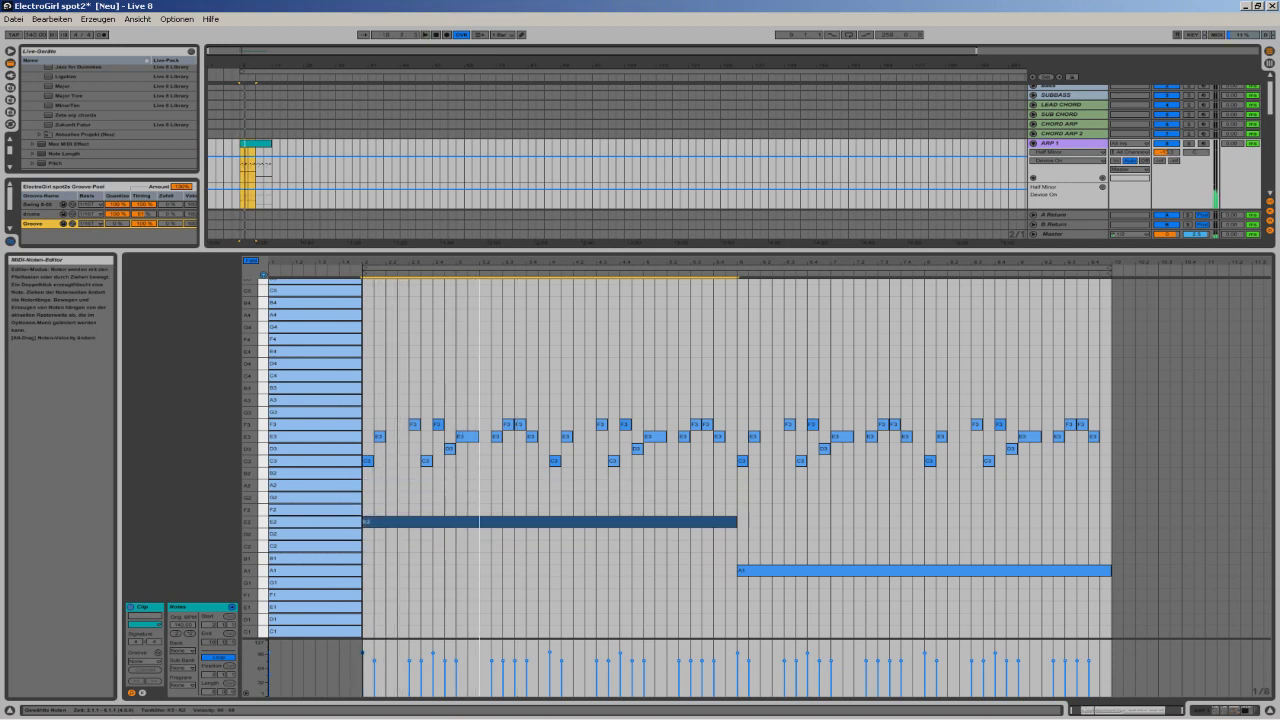
key("shift+Tab")
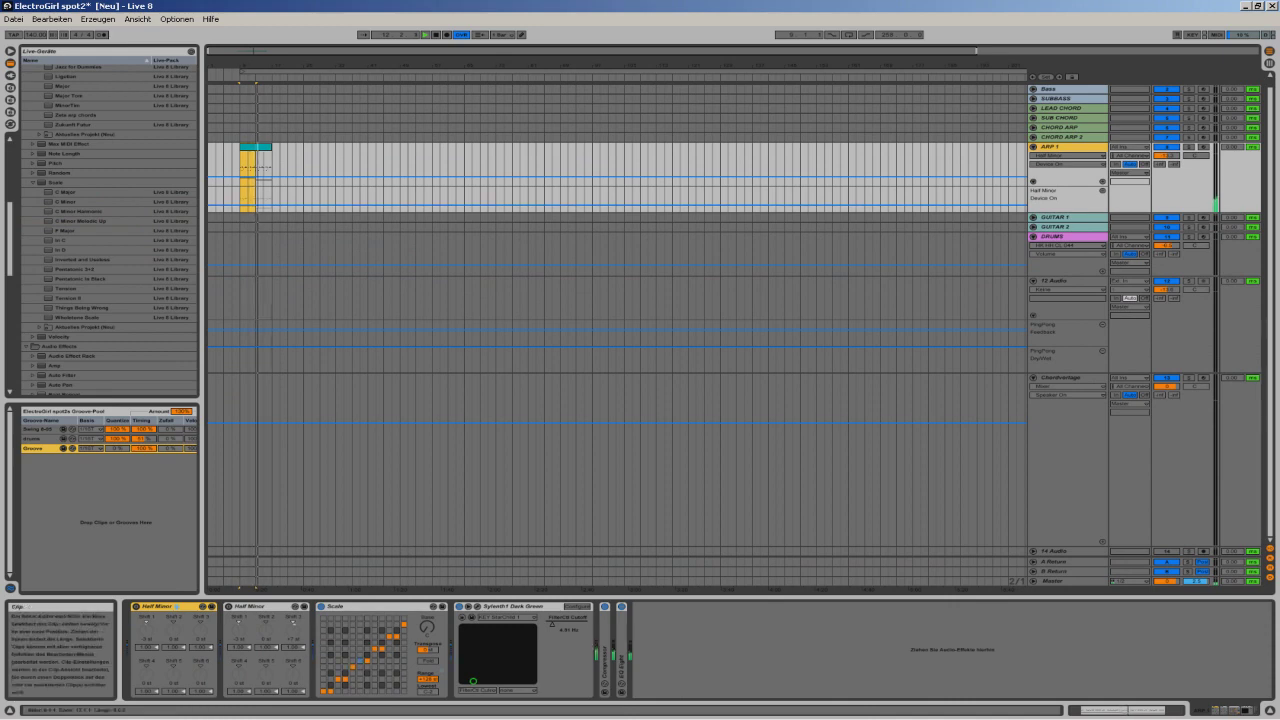
key("shift+Tab")
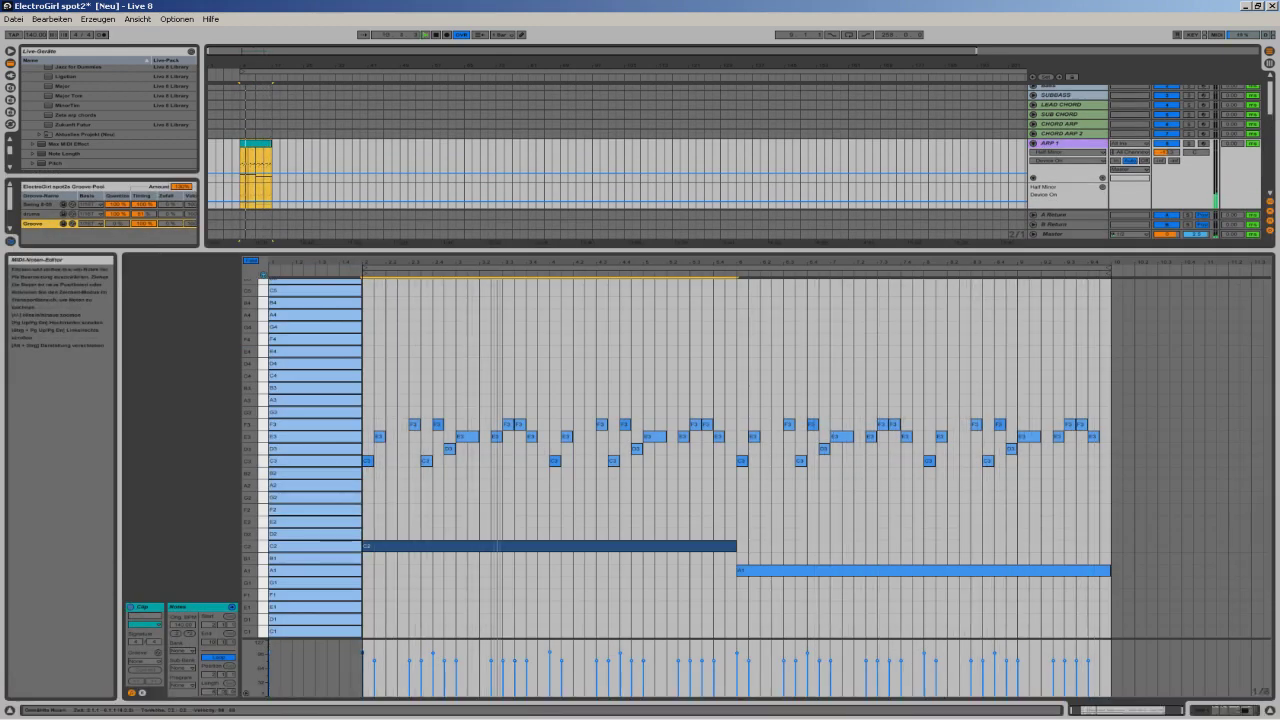
Add short high accents B4 and C5 around bar 4 and A4 and C5 at bar 7, and extend the clip's loop end.
left_click_drag(543, 303, 555, 291)
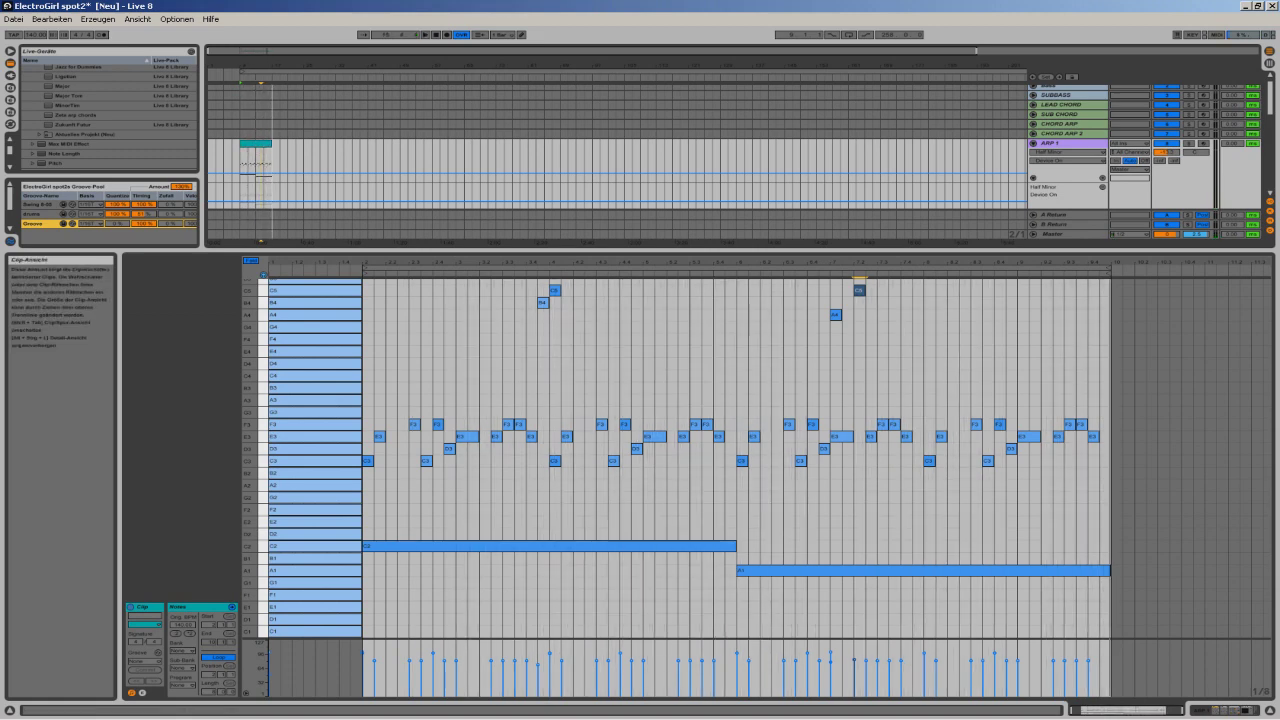
left_click_drag(1110, 267, 1163, 267)
Duplicate the four-bar section from bar 6 to bar 10, lower its bass note to G1 and lengthen the clip in the arrangement.
left_click_drag(831, 376, 450, 584)
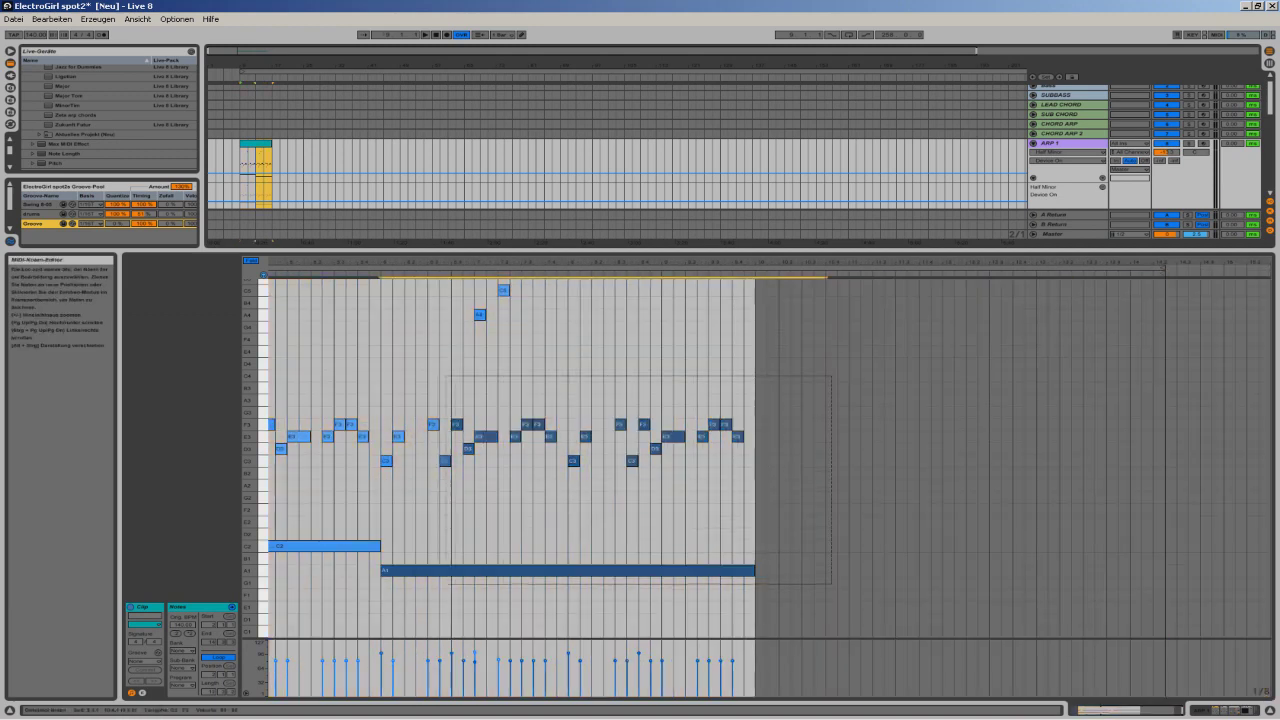
key("ctrl+d")
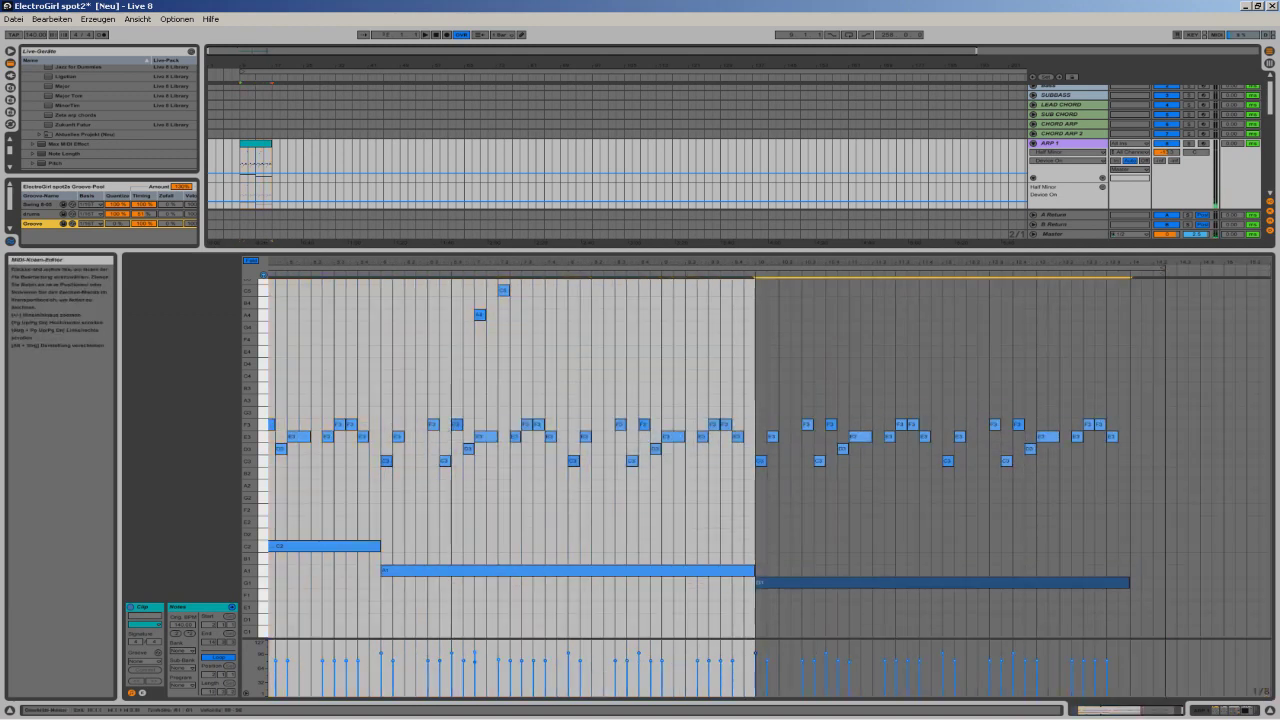
left_click_drag(271, 144, 424, 144)
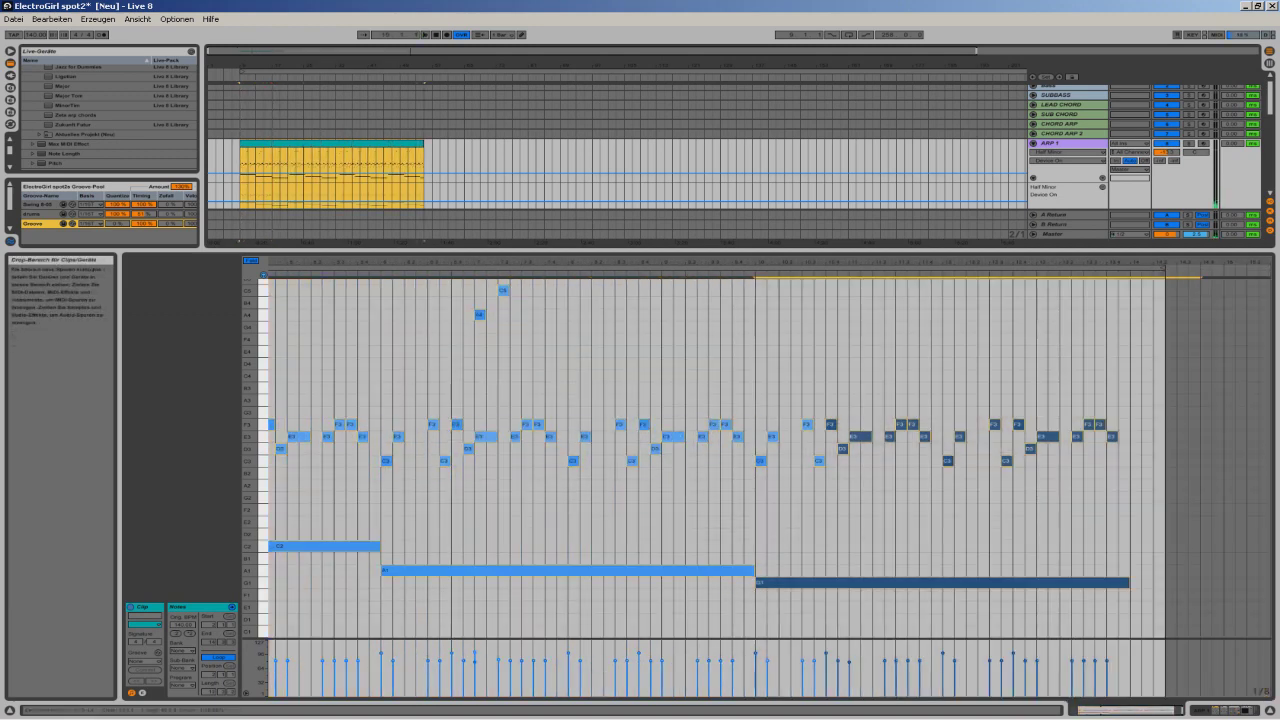
Lower the bass note starting at bar 10 to F1.
left_click_drag(900, 582, 900, 594)
key("ctrl+z")
left_click(900, 520)
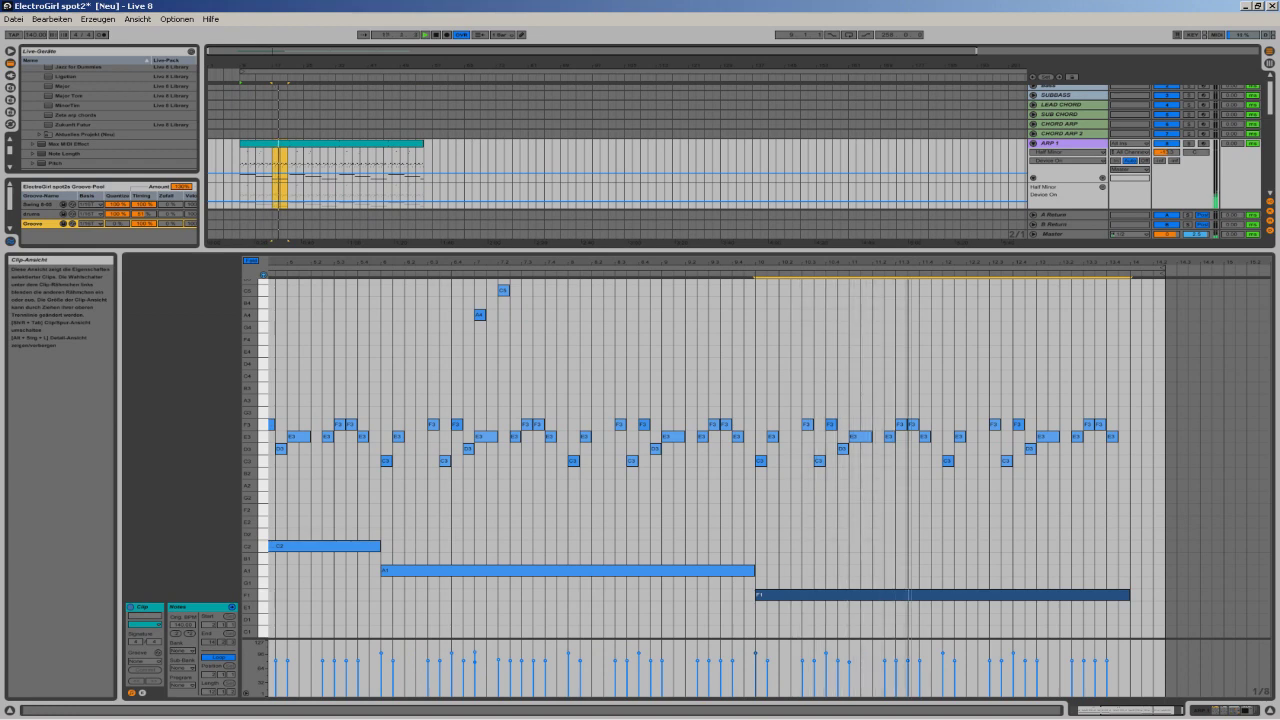
Shorten the loop to end at bar 14 and add short high A4 and F4 accents around bar 12.
key("space")
left_click(900, 268)
left_click_drag(1165, 274, 1130, 275)
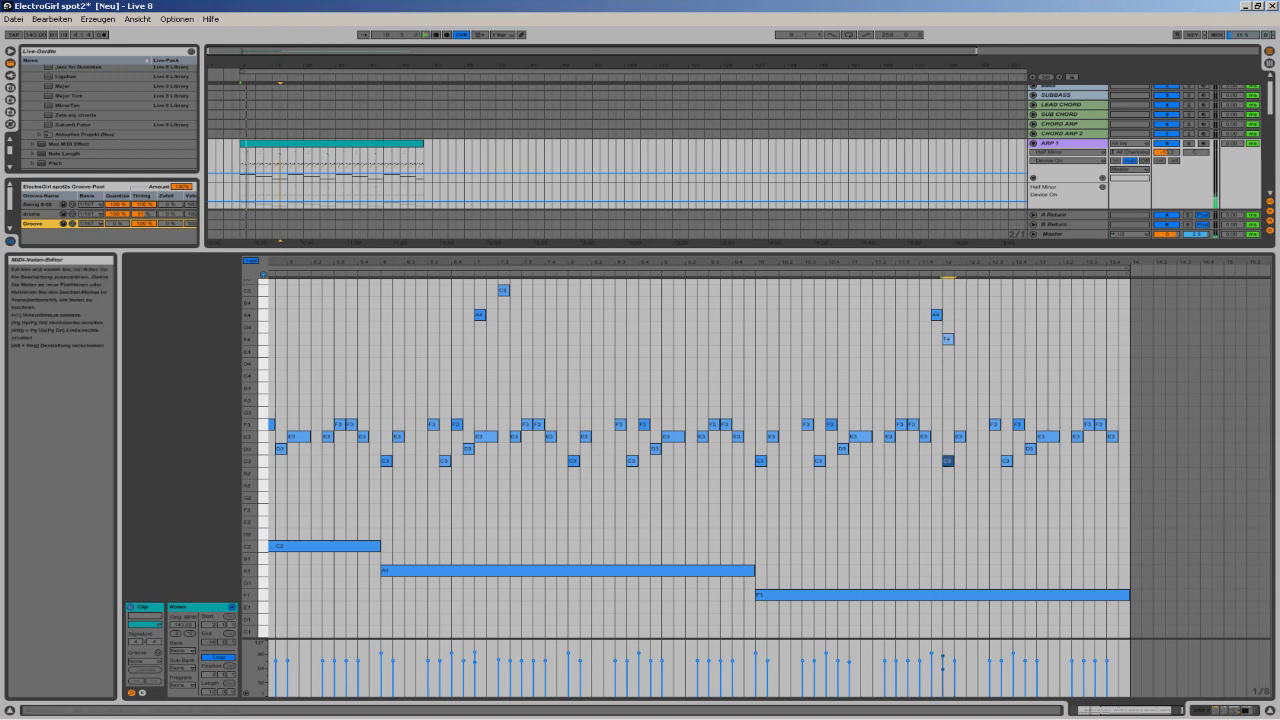
Try an F1 copy of the opening C2 bass note spanning bars 2 to 6 and listen to it.
key("minus")
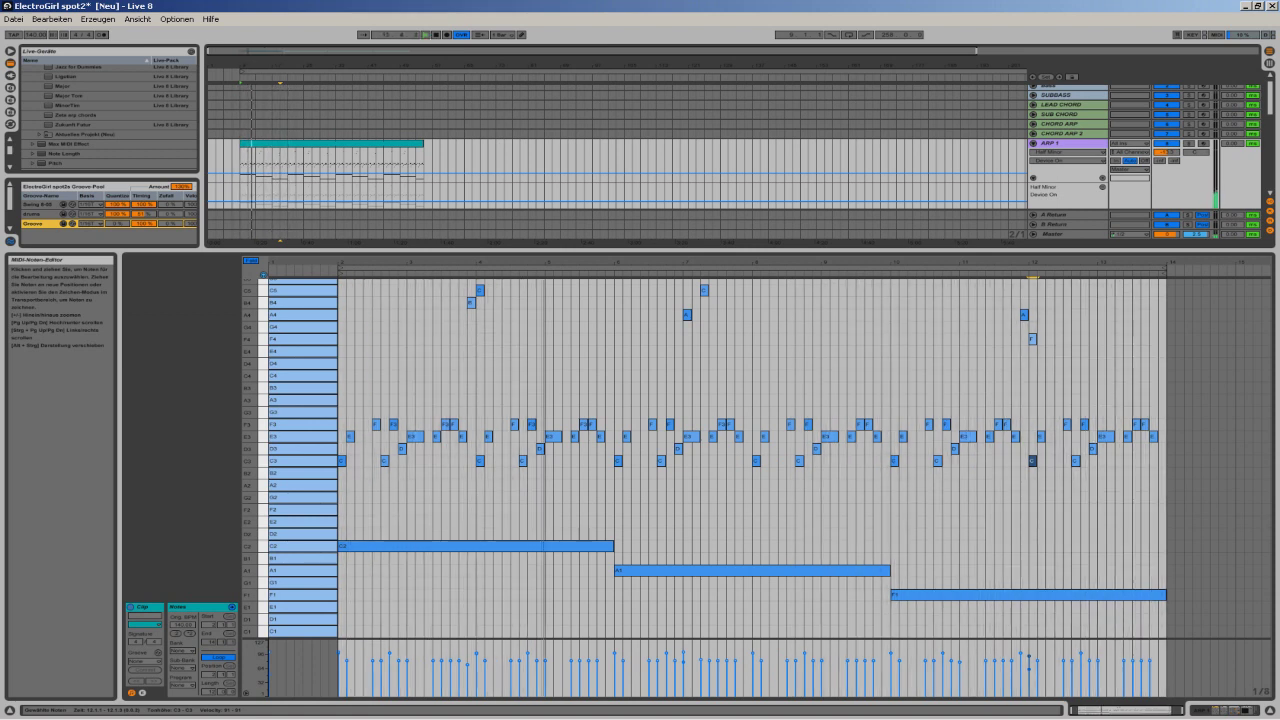
key("space")
left_click(578, 546)
left_click_drag(578, 546, 578, 595)
key("space")
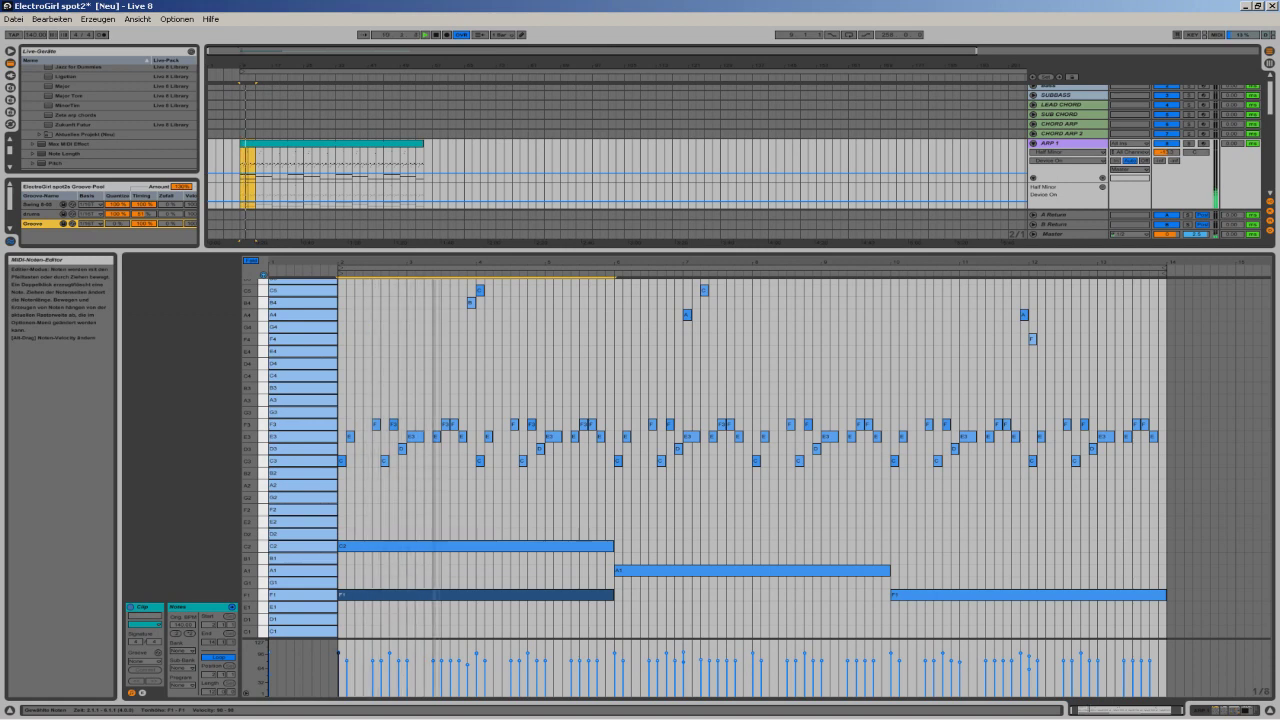
key("space")
key("Delete")
Toggle the first Half Minor device on the ARP 1 track and play the arpeggio to compare the sound.
key("shift+Tab")
key("space")
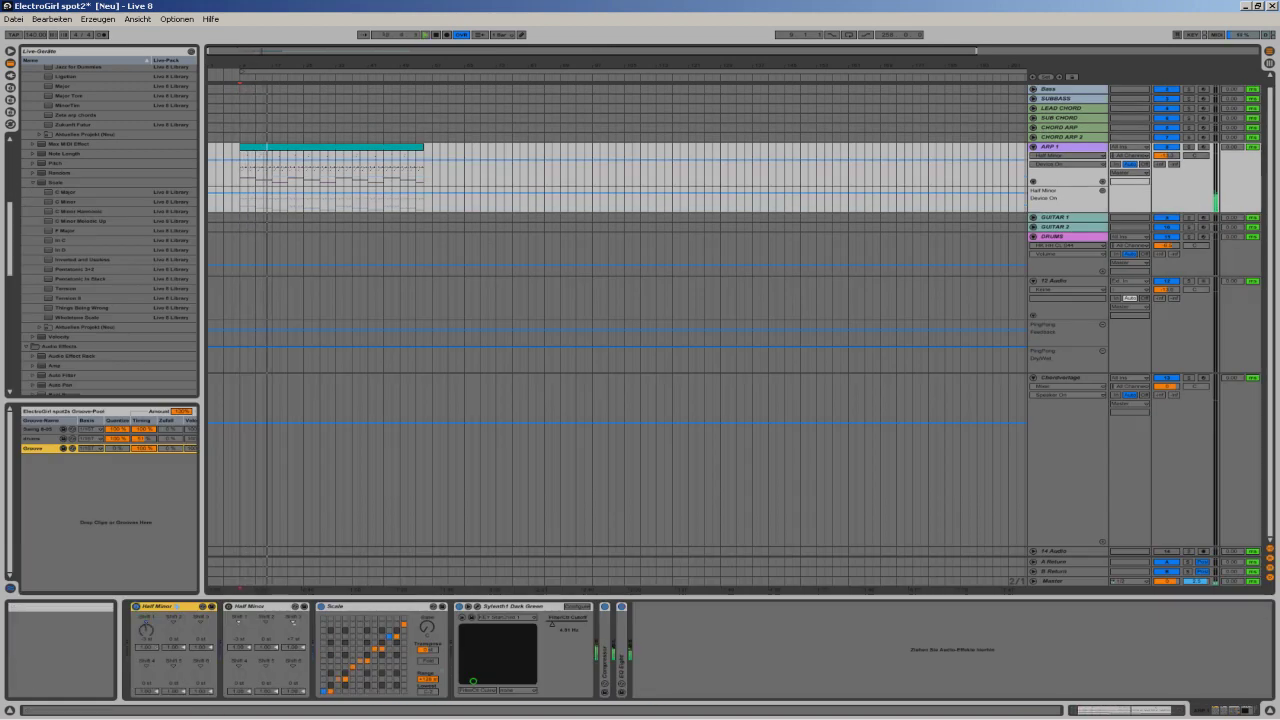
left_click(136, 607)
left_click(136, 607)
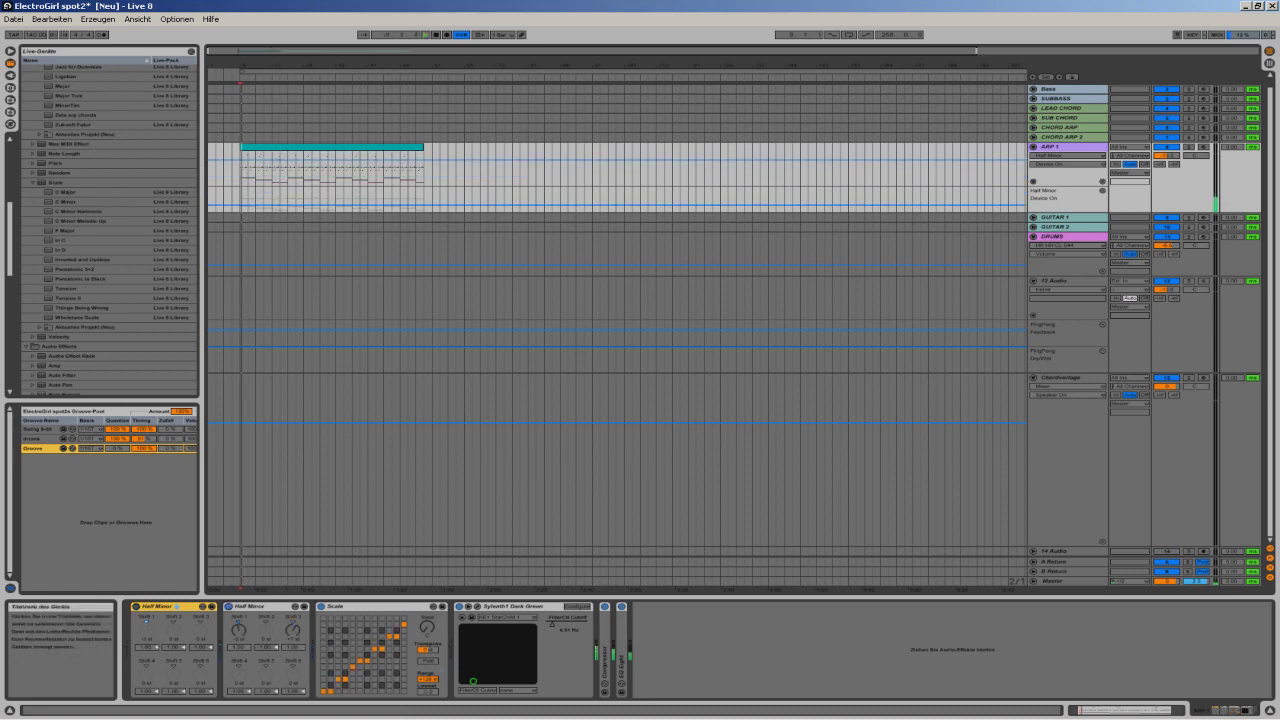
left_click(136, 607)
key("space")
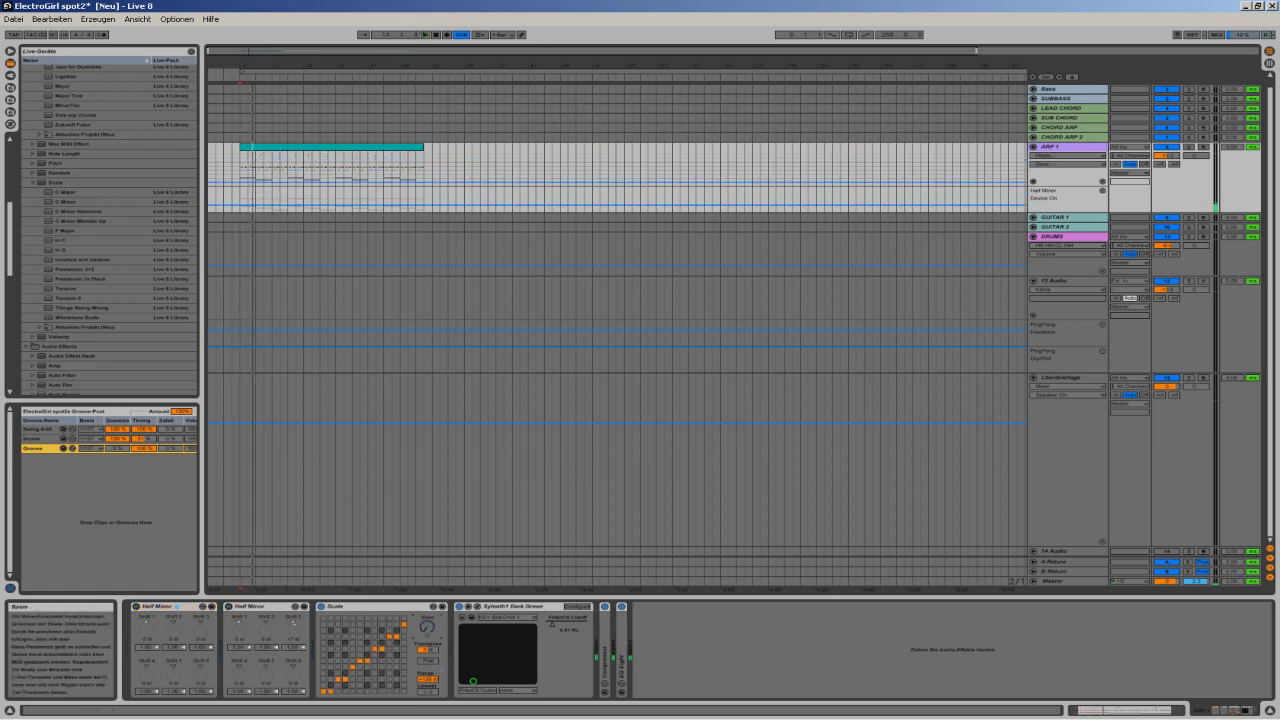
key("space")
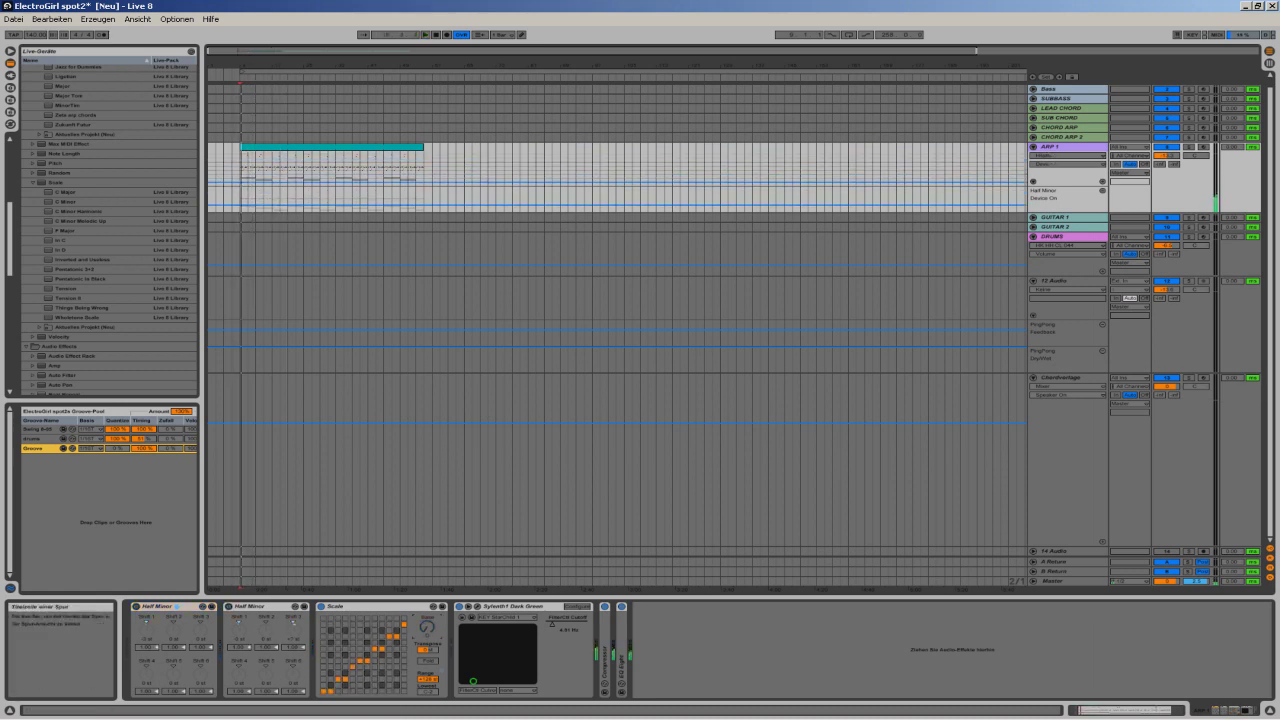
Layer a G1 copy under the C2 bass note spanning bars 2 to 6 of the ARP 1 clip.
double_click(360, 147)
left_click_drag(360, 546, 360, 595)
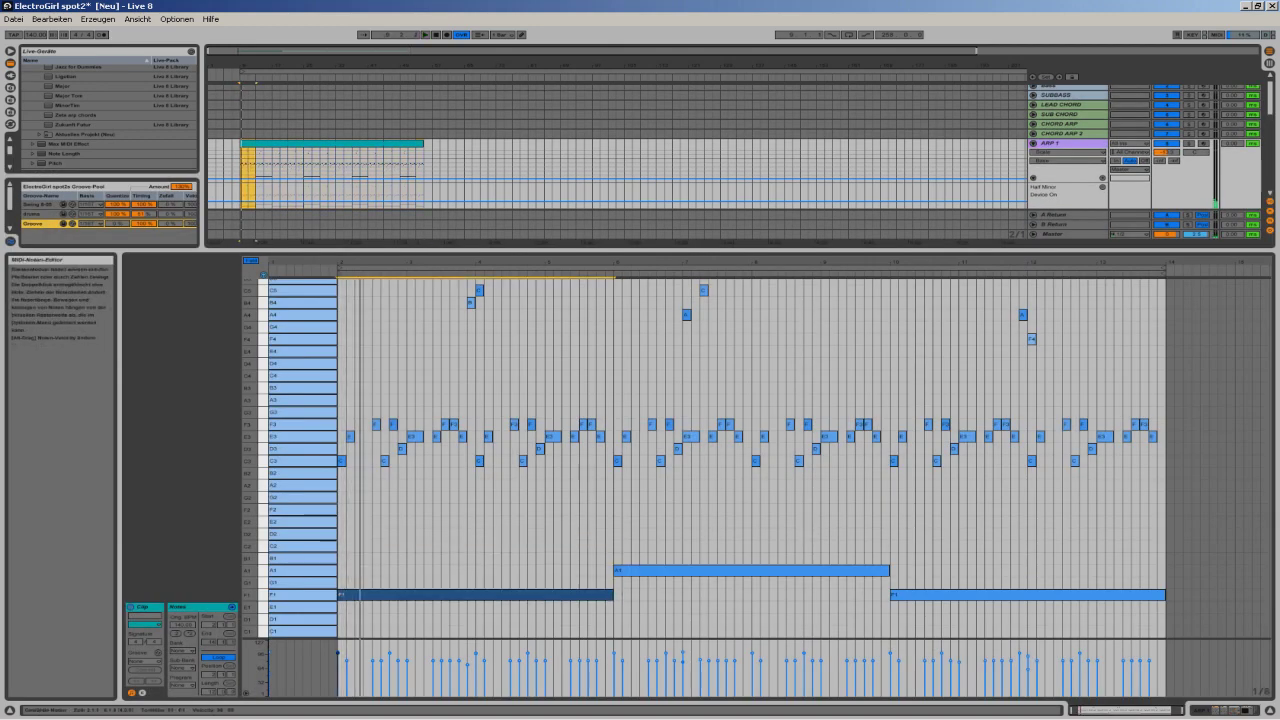
key("ctrl+z")
left_click_drag(360, 546, 360, 583)
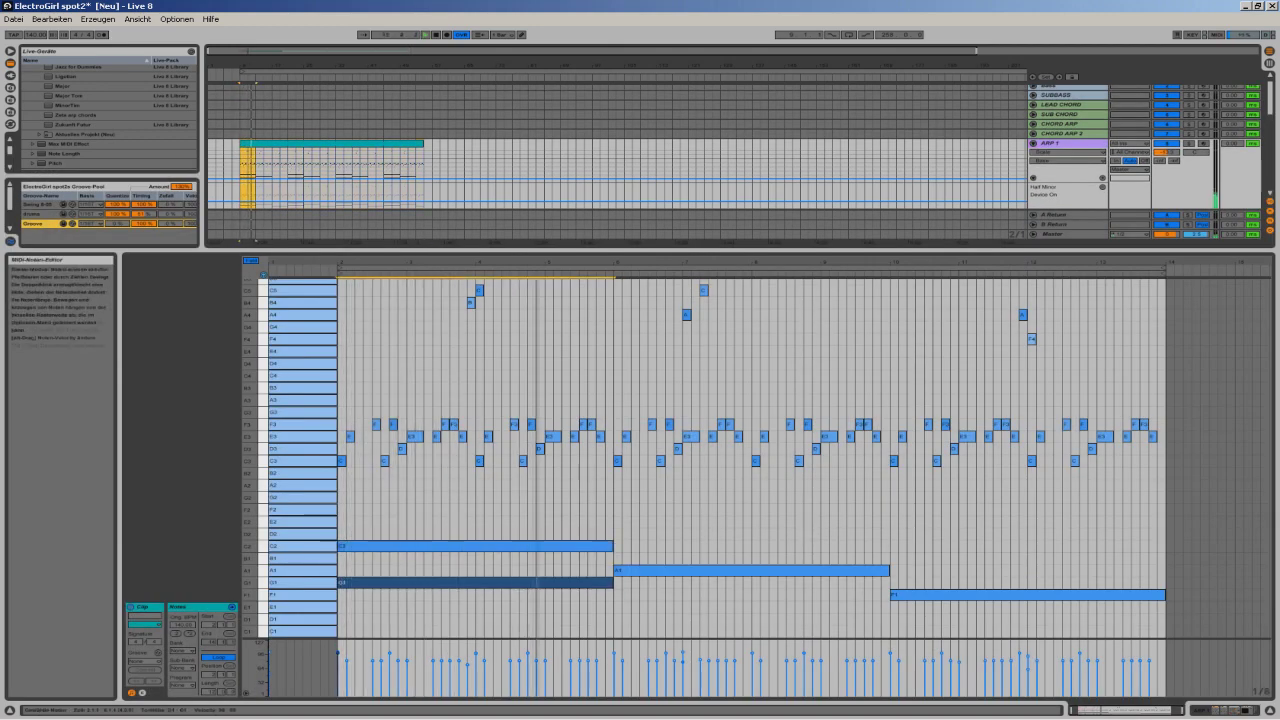
Layer an E1 copy under the A1 bass note spanning bars 6 to 10 and play it back.
left_click(700, 571)
left_click_drag(700, 571, 700, 607)
key("space")
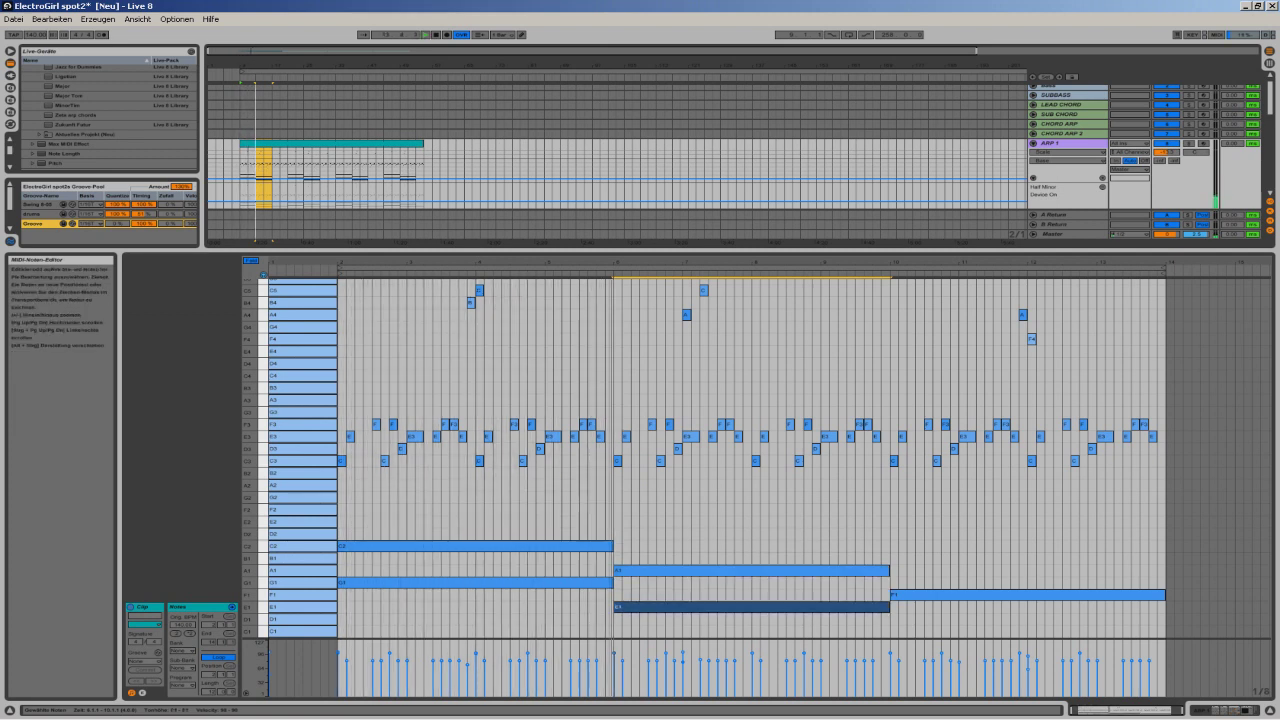
key("space")
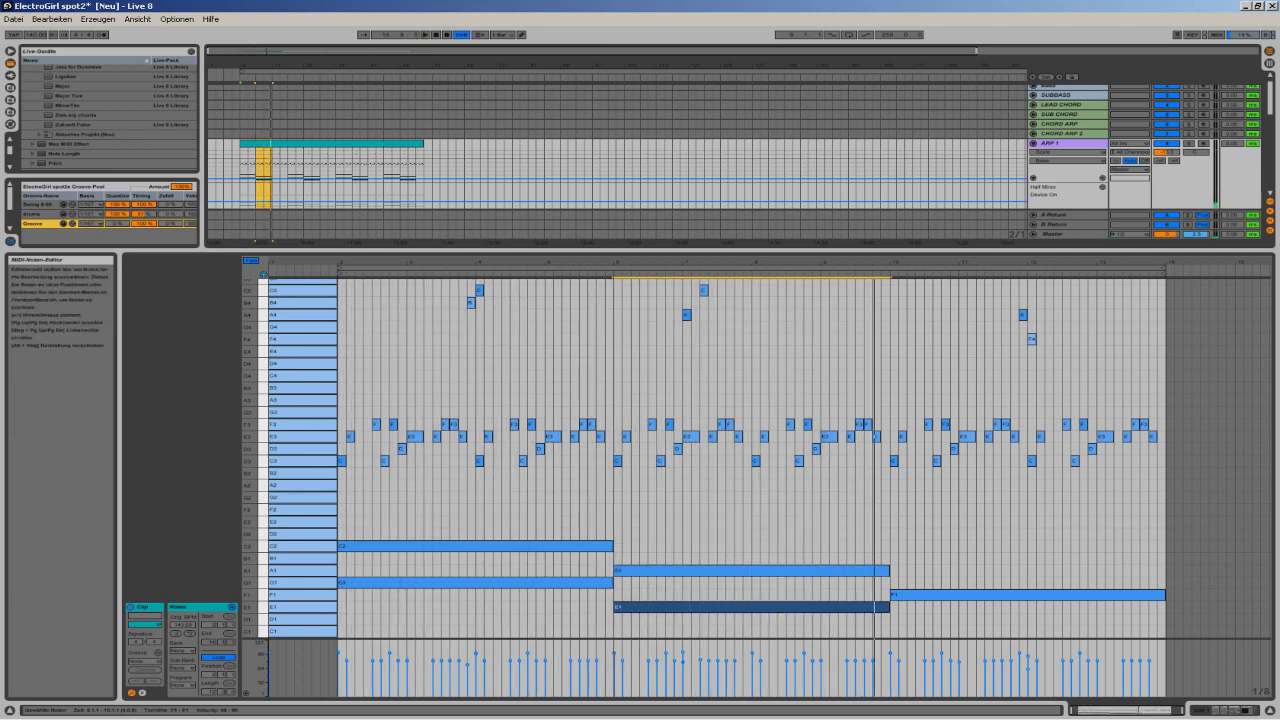
Add short A1 and E1 notes at the end of the long A1 and E1 bass notes, just before bar 10.
left_click_drag(889, 571, 930, 558)
double_click(885, 571)
double_click(885, 607)
Layer an F2 copy above the F1 bass note spanning bars 10 to 14.
key("space")
key("space")
key("ctrl+z")
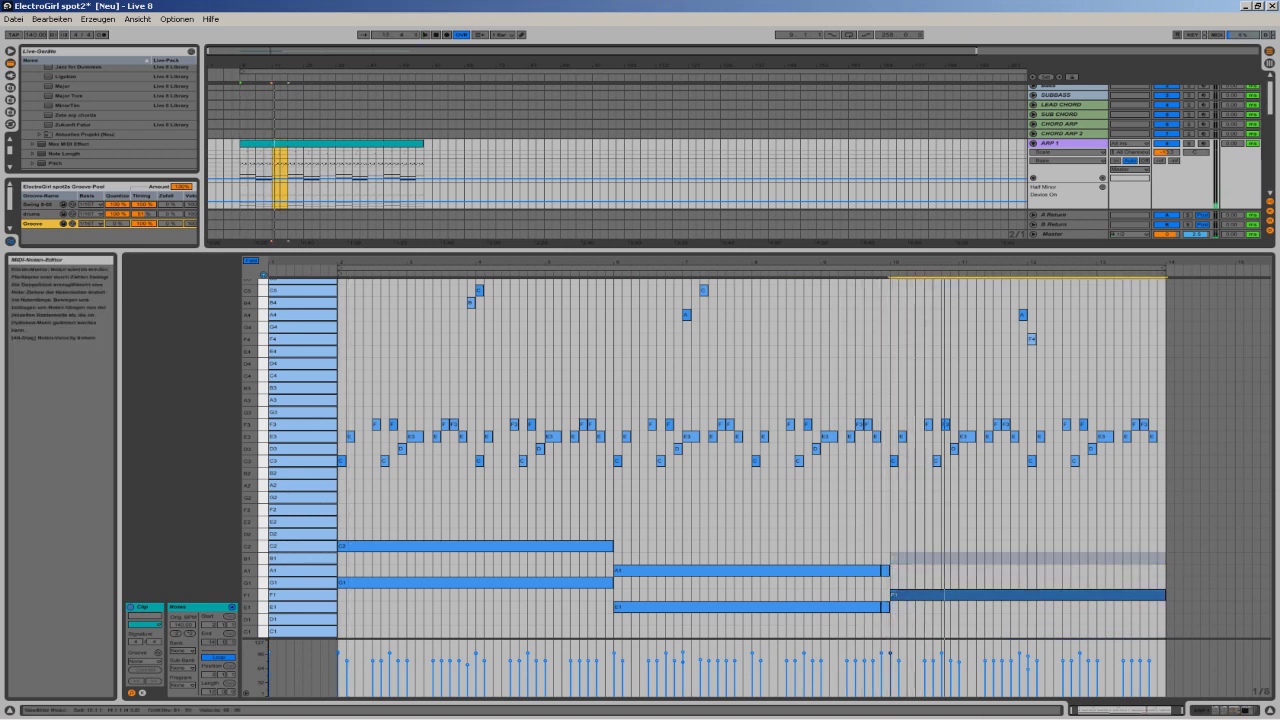
key("space")
left_click_drag(930, 595, 930, 509)
Shorten the long A1 and E1 bass notes before bar 10 and place a short F1 passing note after them.
left_click_drag(880, 607, 872, 607)
left_click_drag(880, 571, 877, 595)
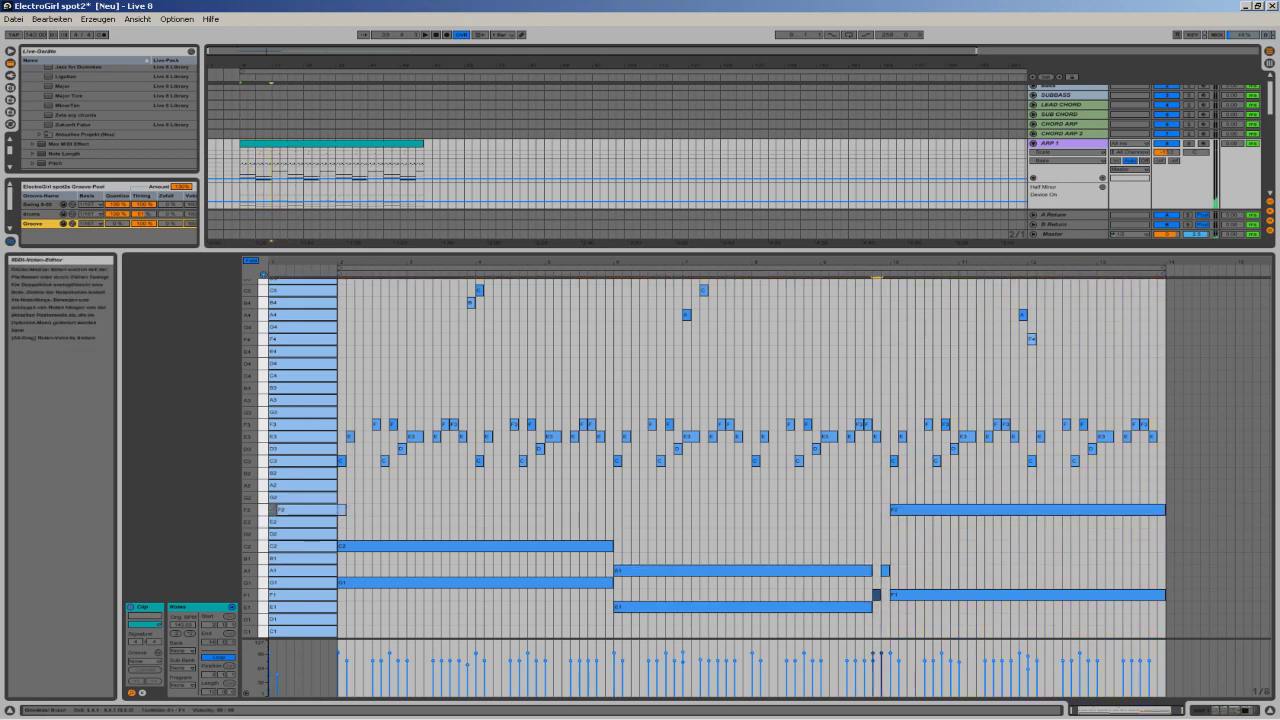